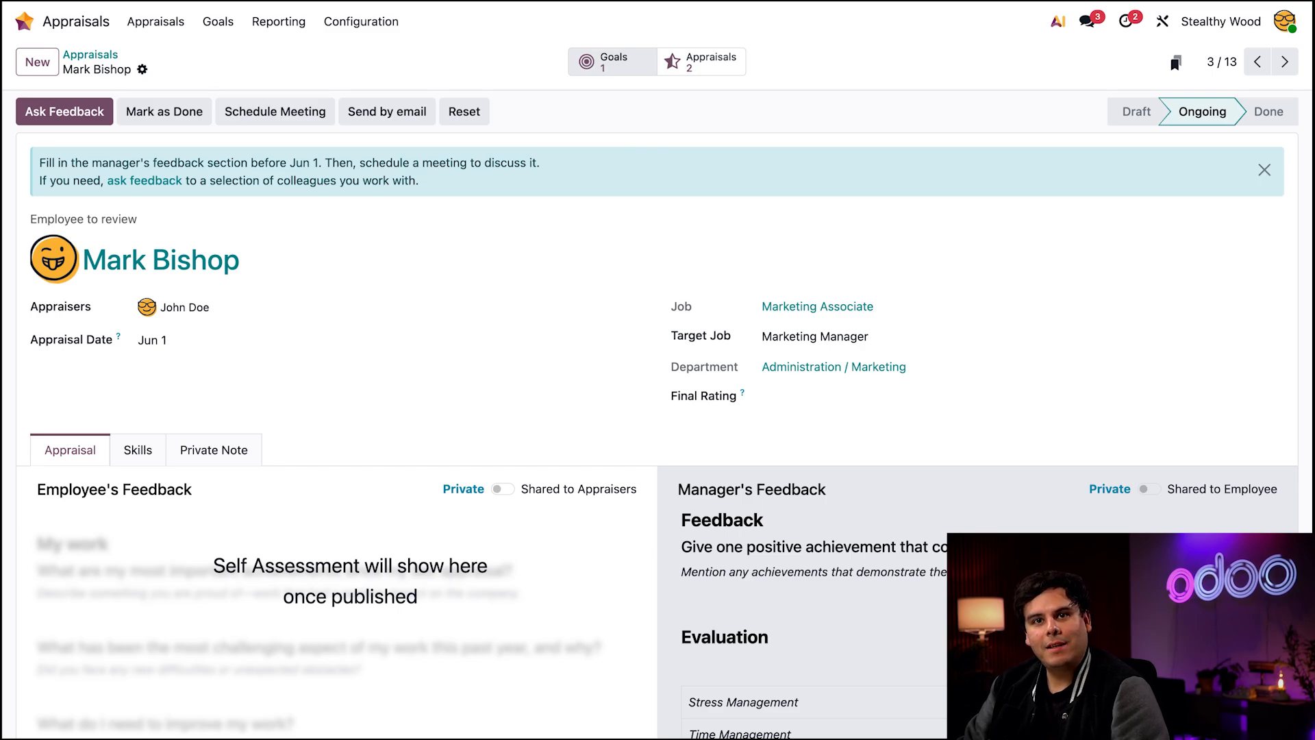
- Set the progress of the appraised employee's Intermediate Management Course goal to 50% and save the goal
click(613, 62)
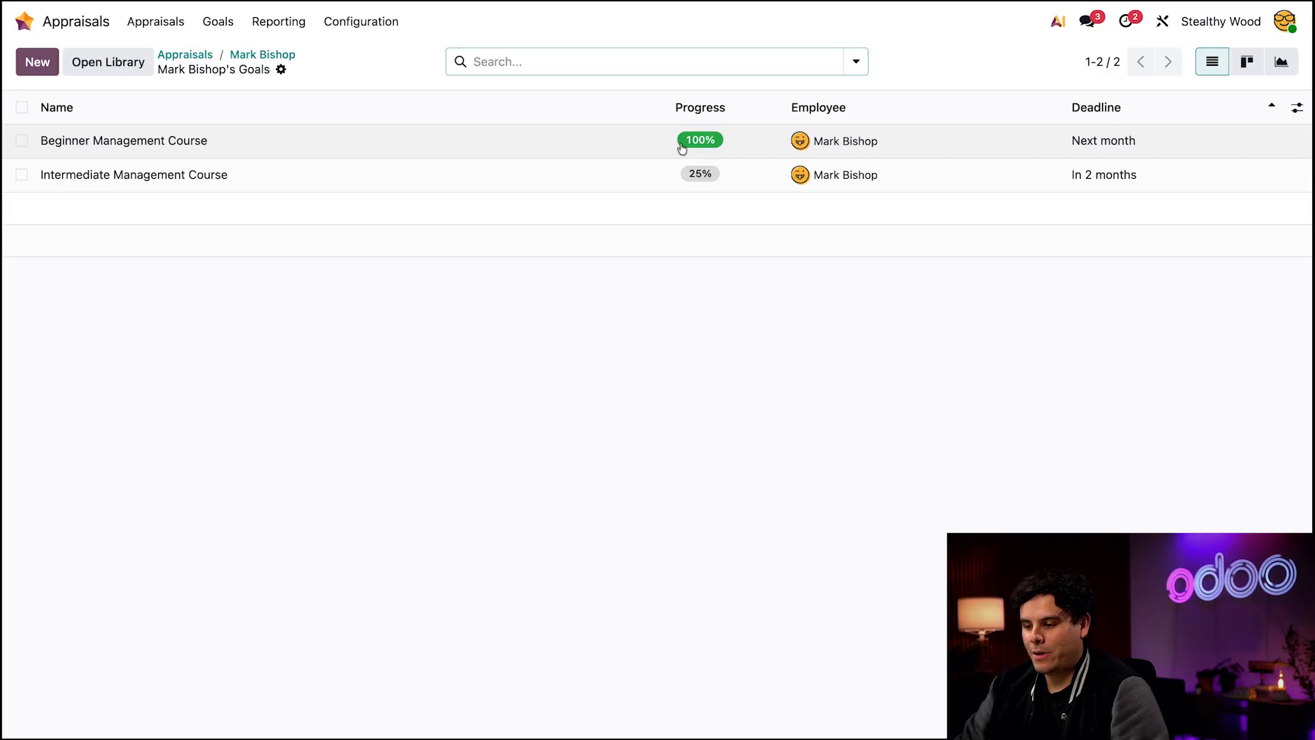
click(309, 176)
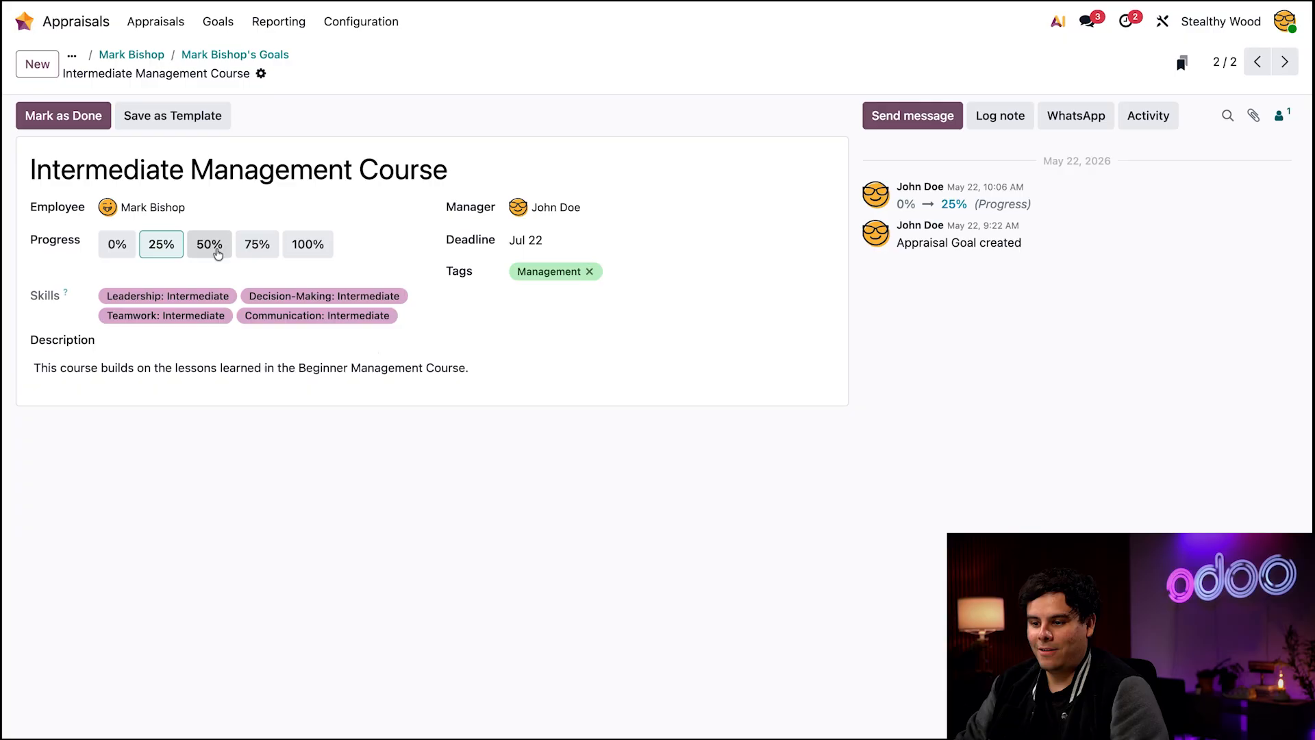
click(210, 244)
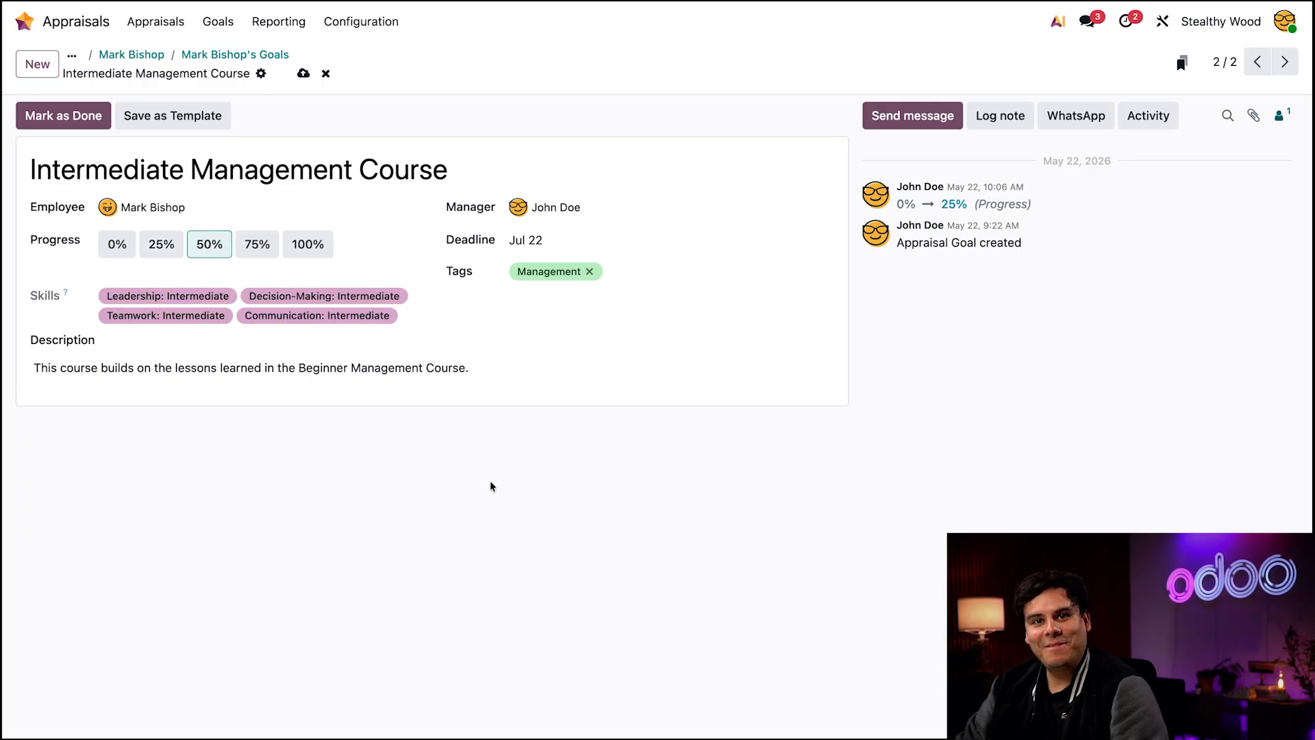
click(303, 74)
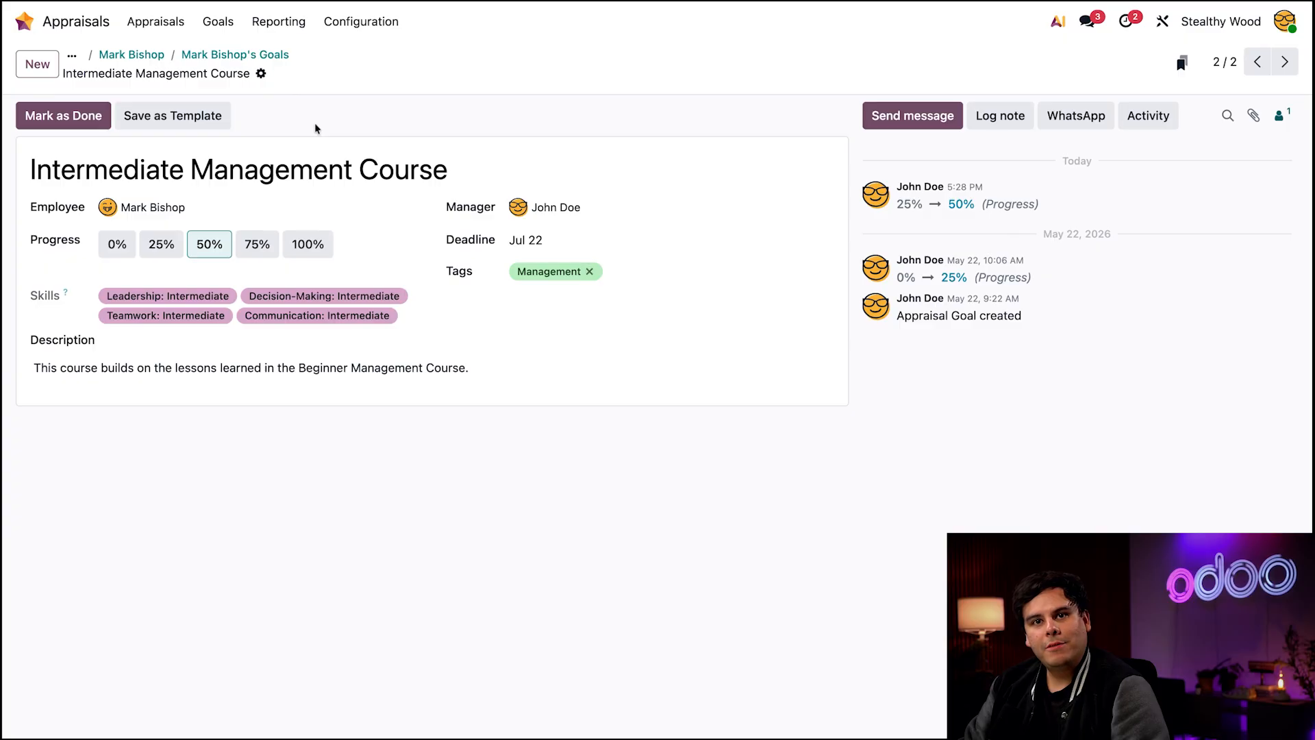
- Add the Advanced Management Course goal from the goals template library to the employee's goals
click(227, 58)
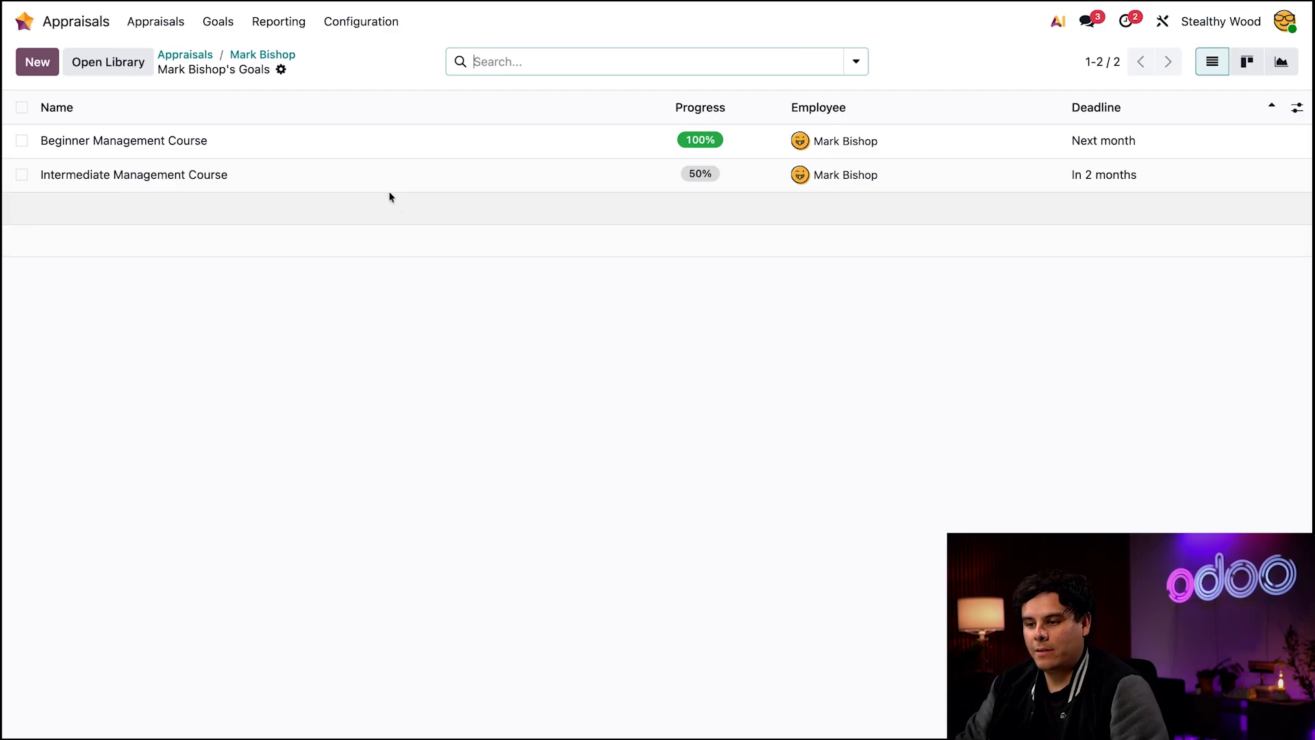
click(112, 68)
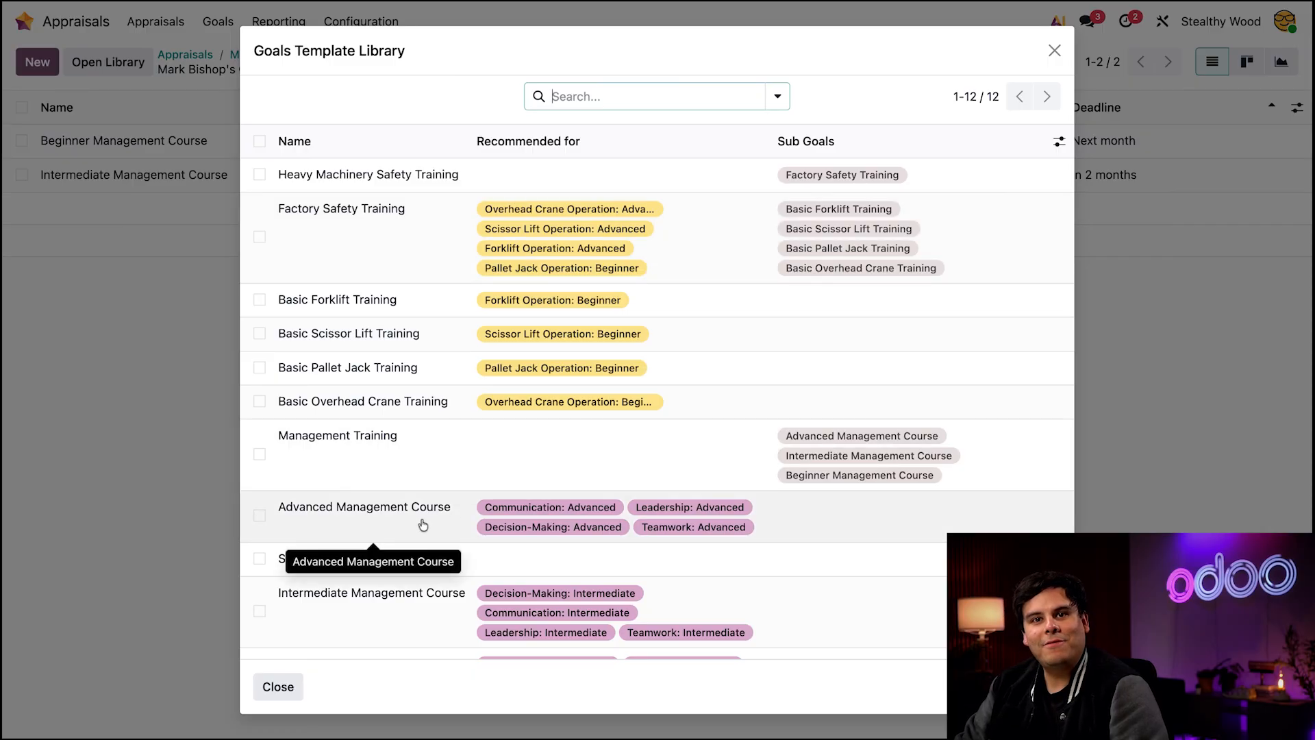
click(259, 515)
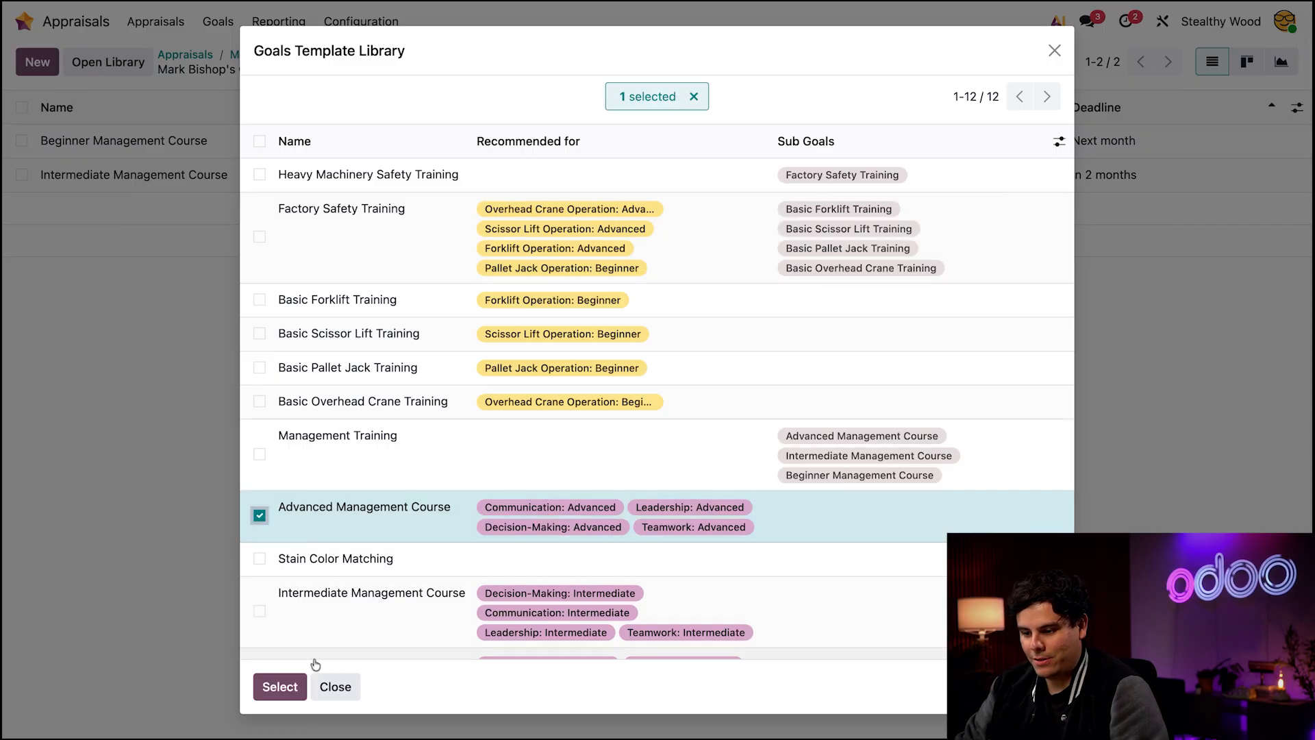
click(280, 688)
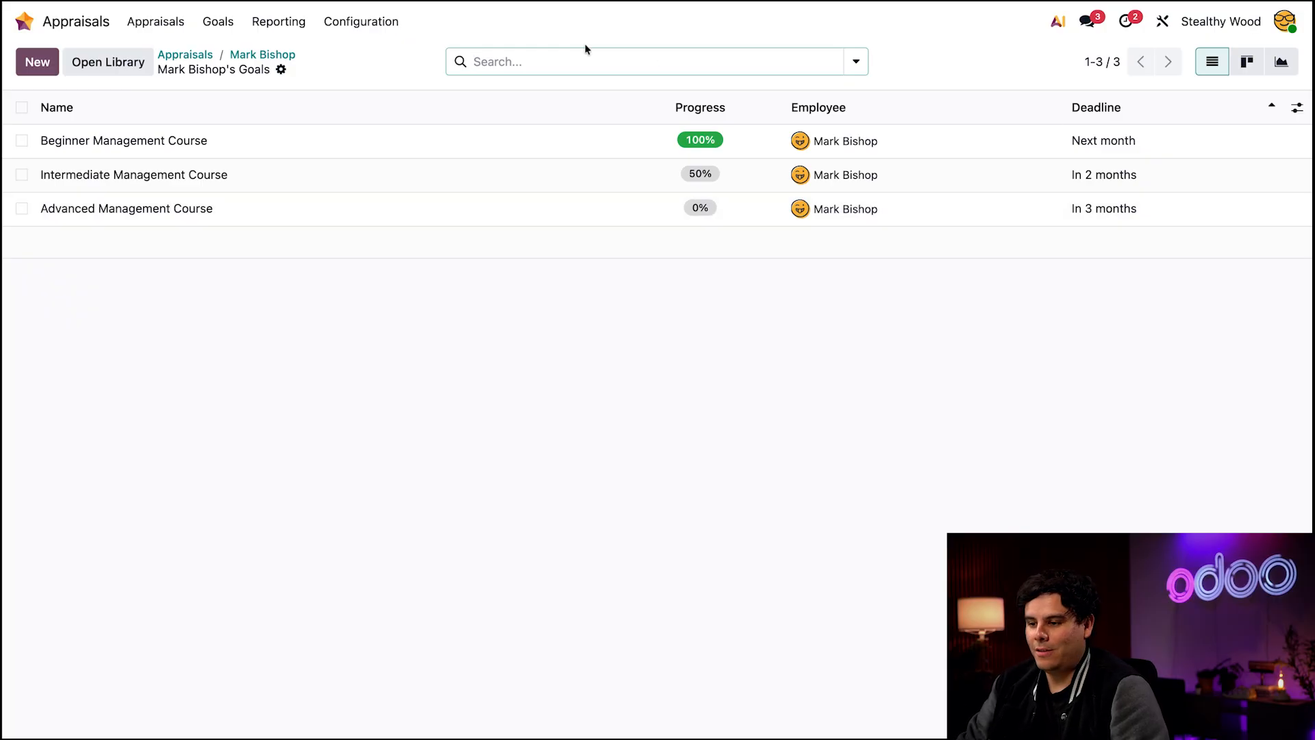
- View the goals of all employees and expand the first three employee groups to examine their goals
click(261, 57)
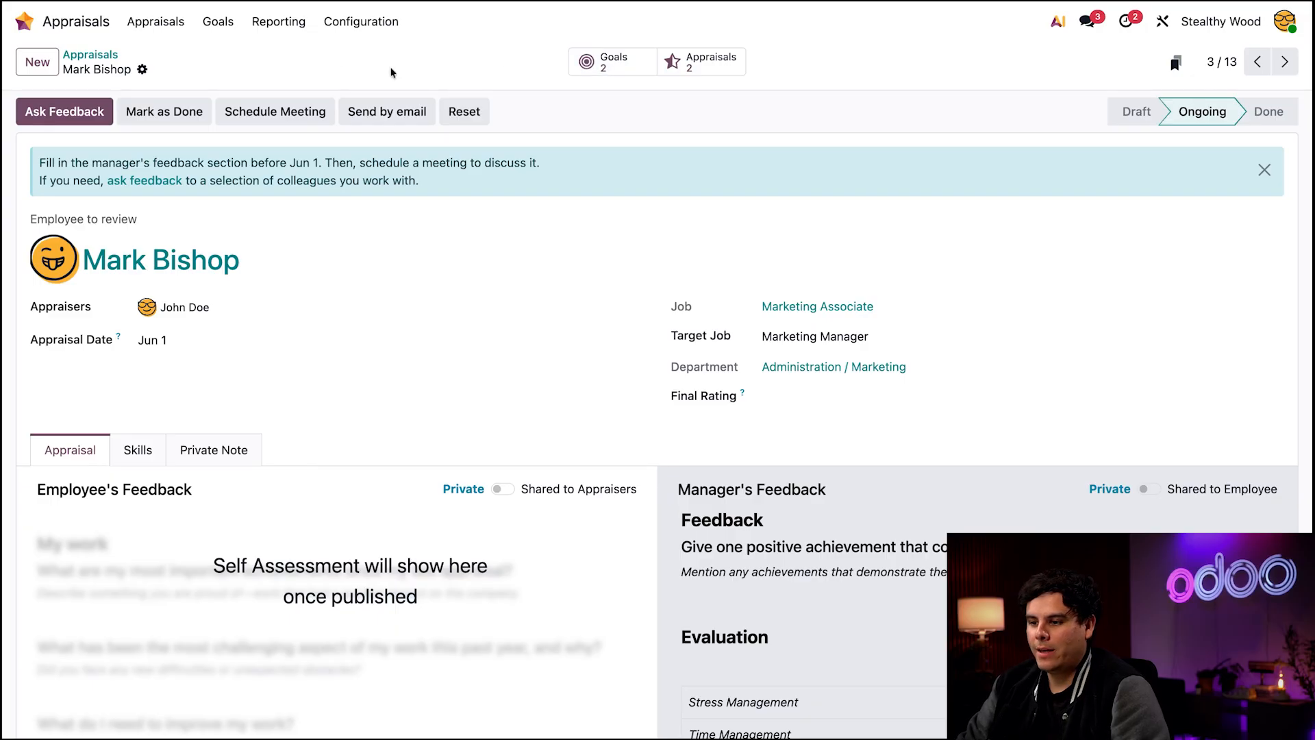
click(219, 28)
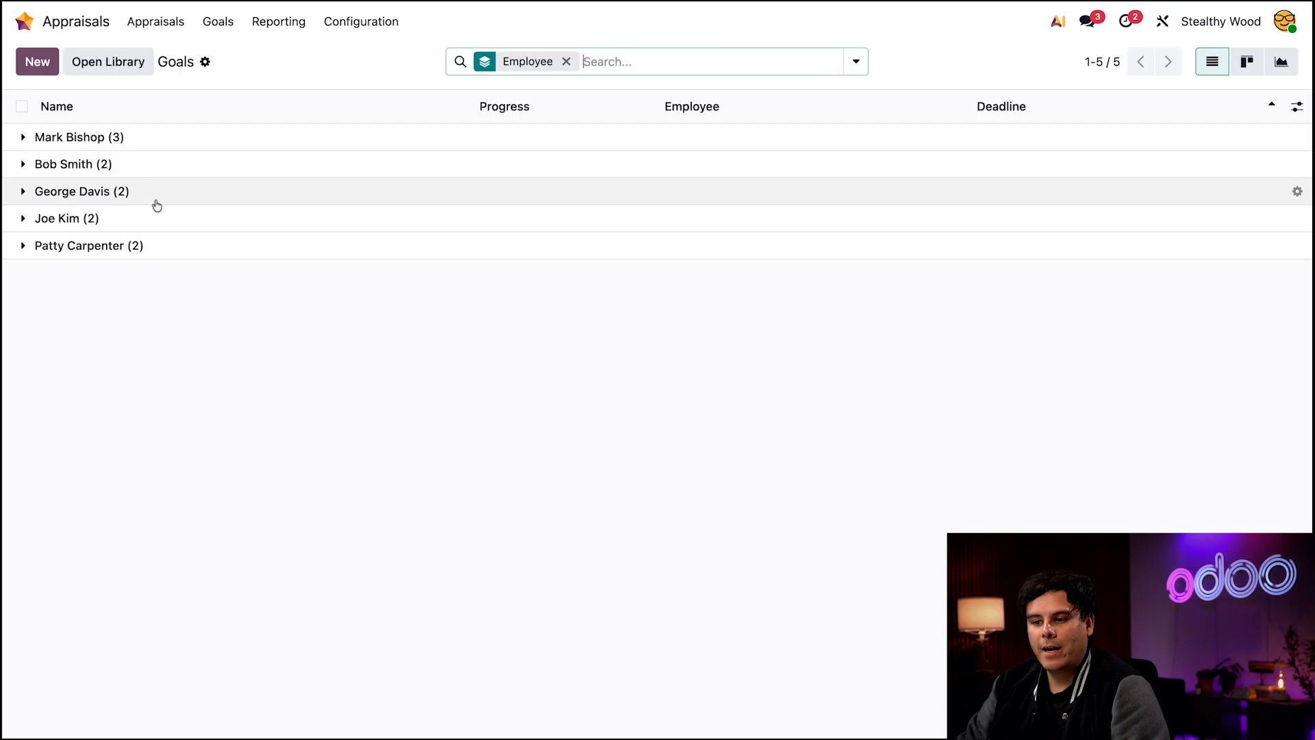
click(28, 140)
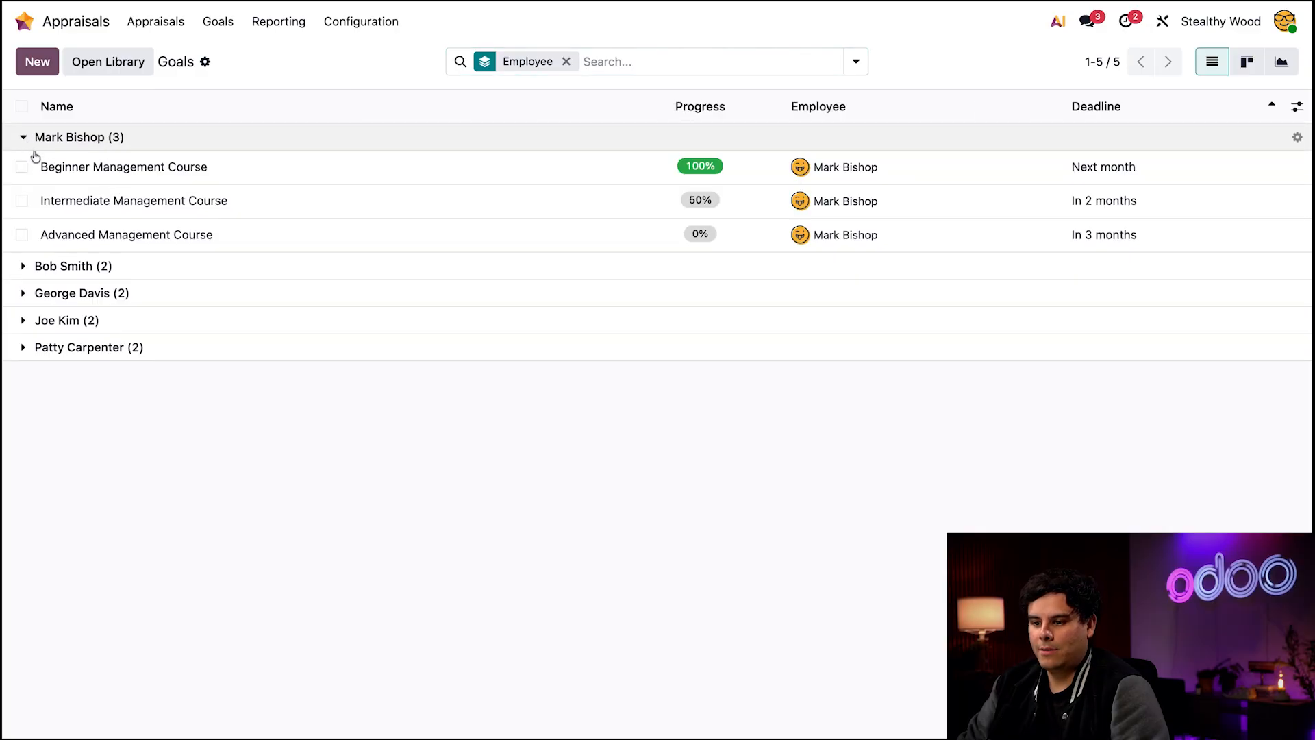
click(23, 271)
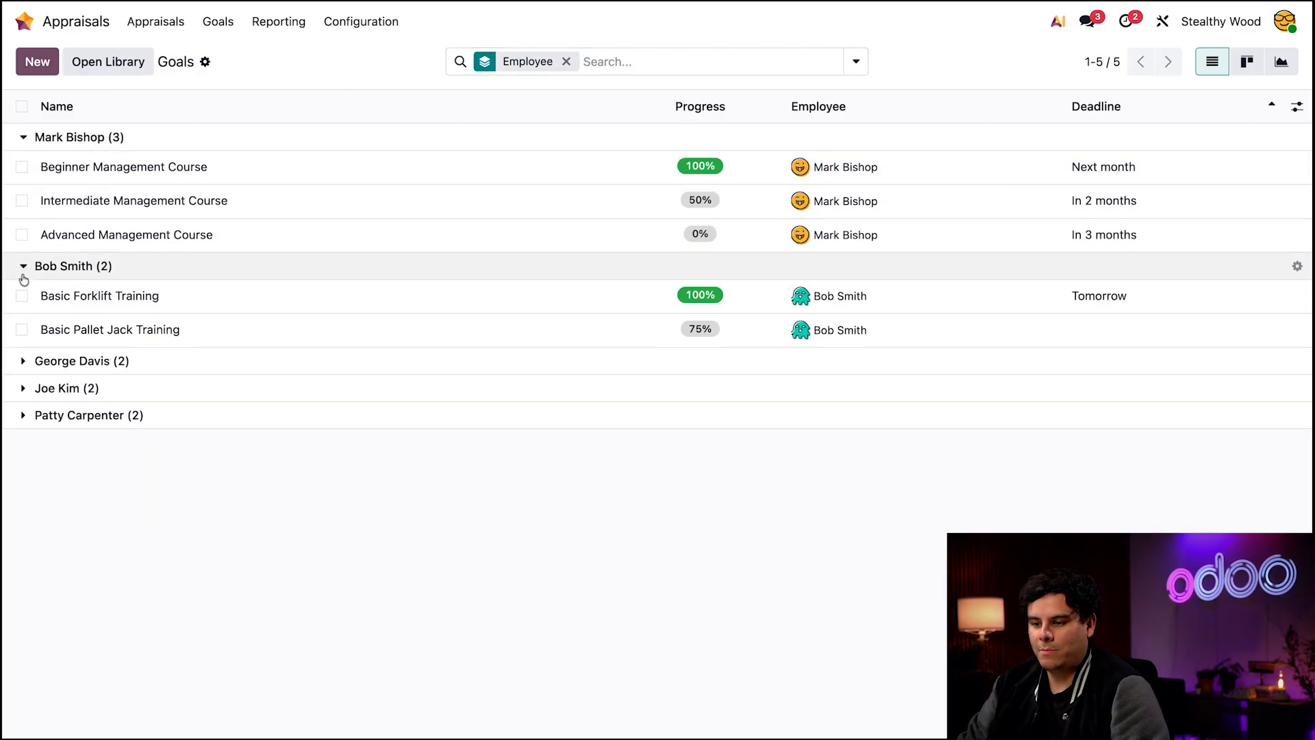
click(24, 360)
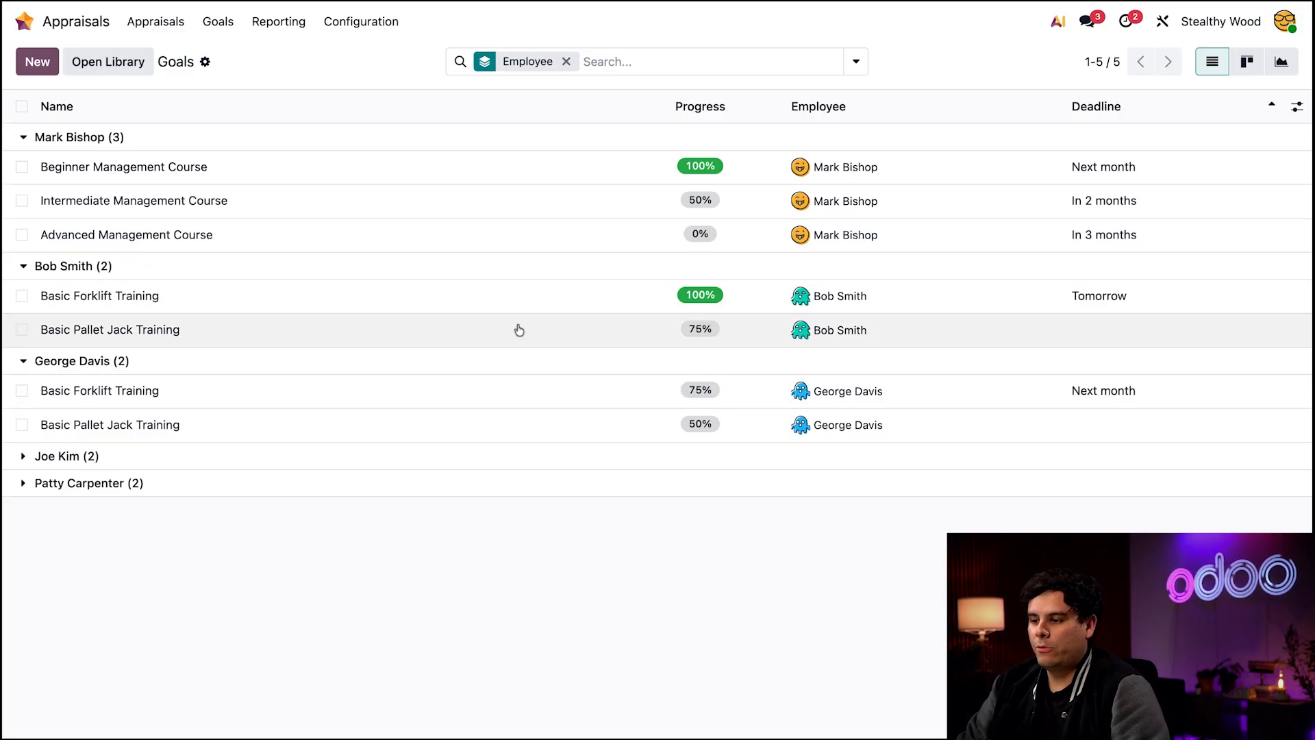
- Remove the Employee grouping from the goals list and filter it by My Team
click(567, 62)
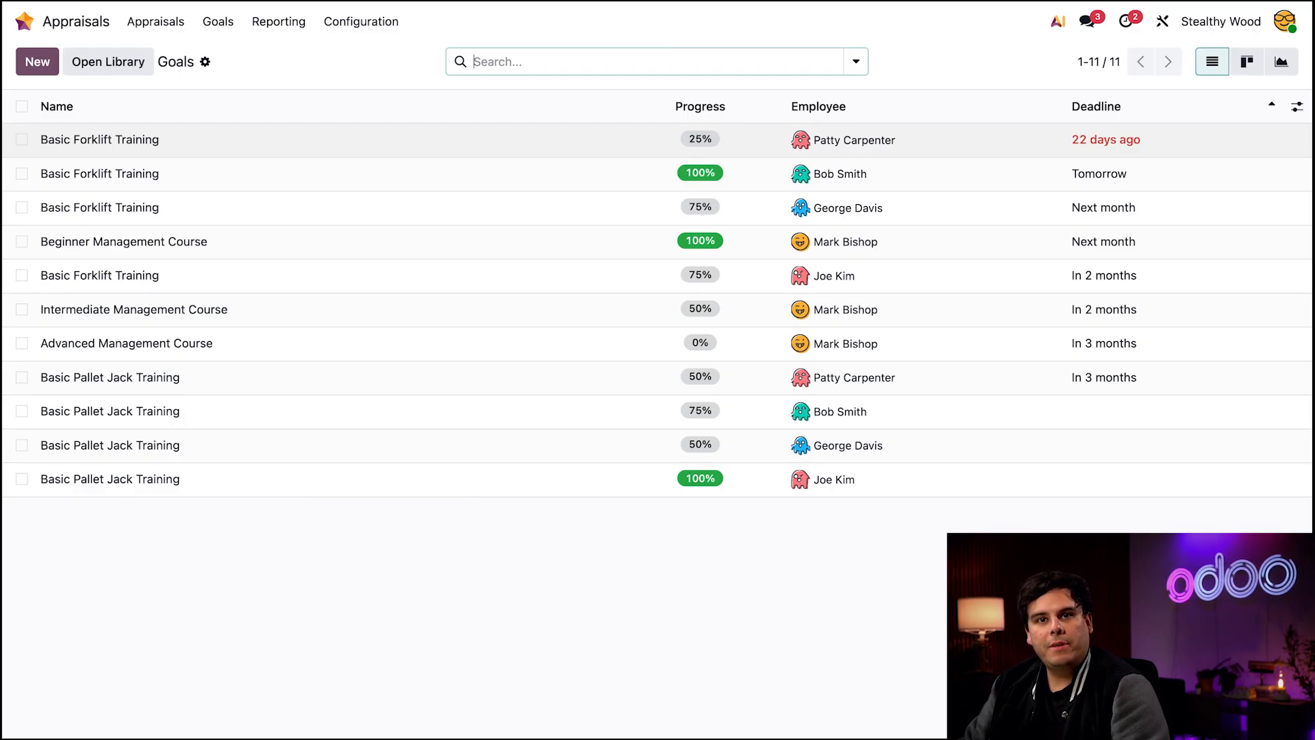
click(856, 62)
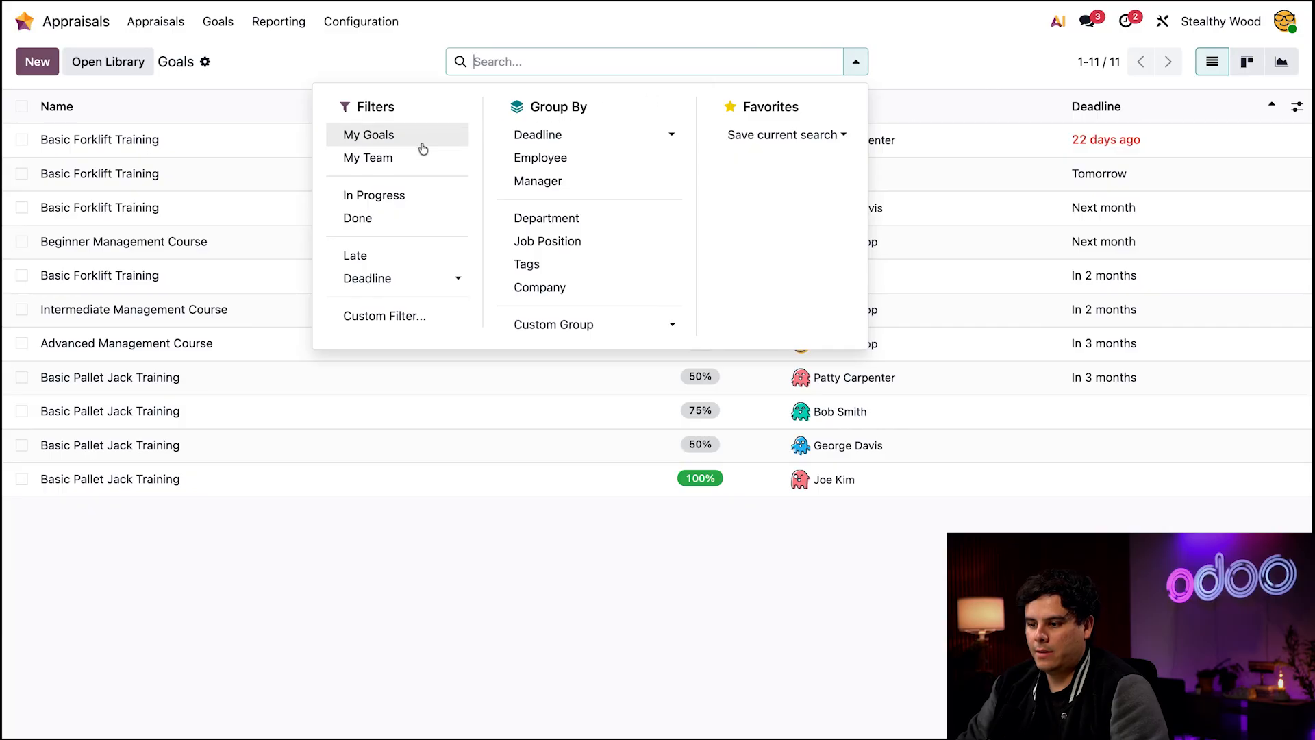
click(411, 158)
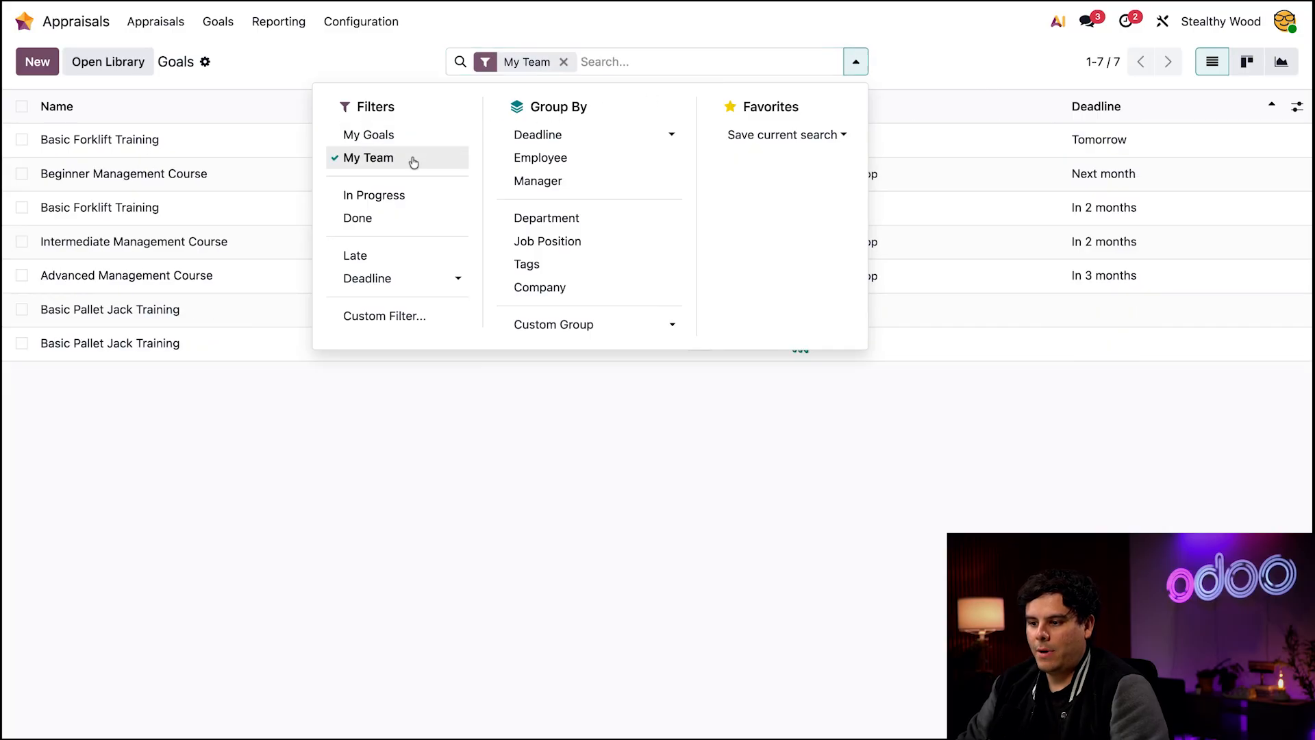
click(361, 42)
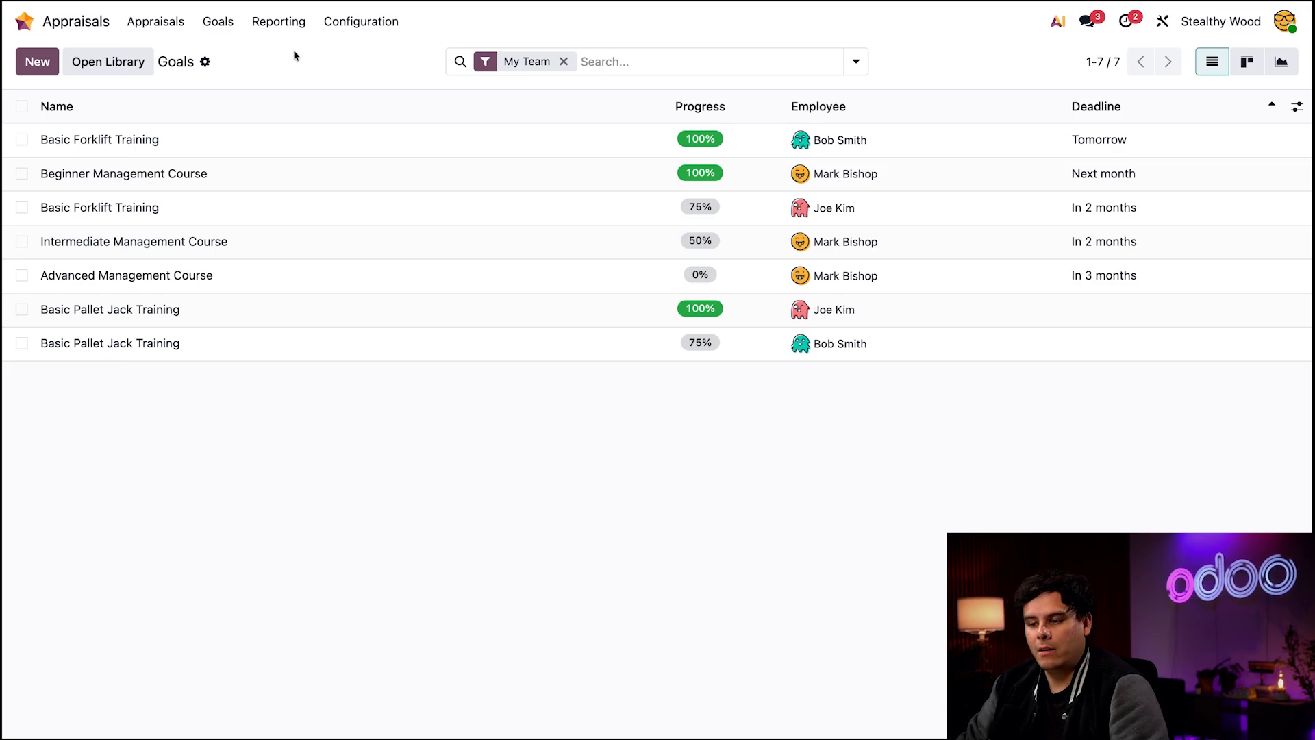
- Create a new goal titled "Improve Staining Technique"
click(38, 62)
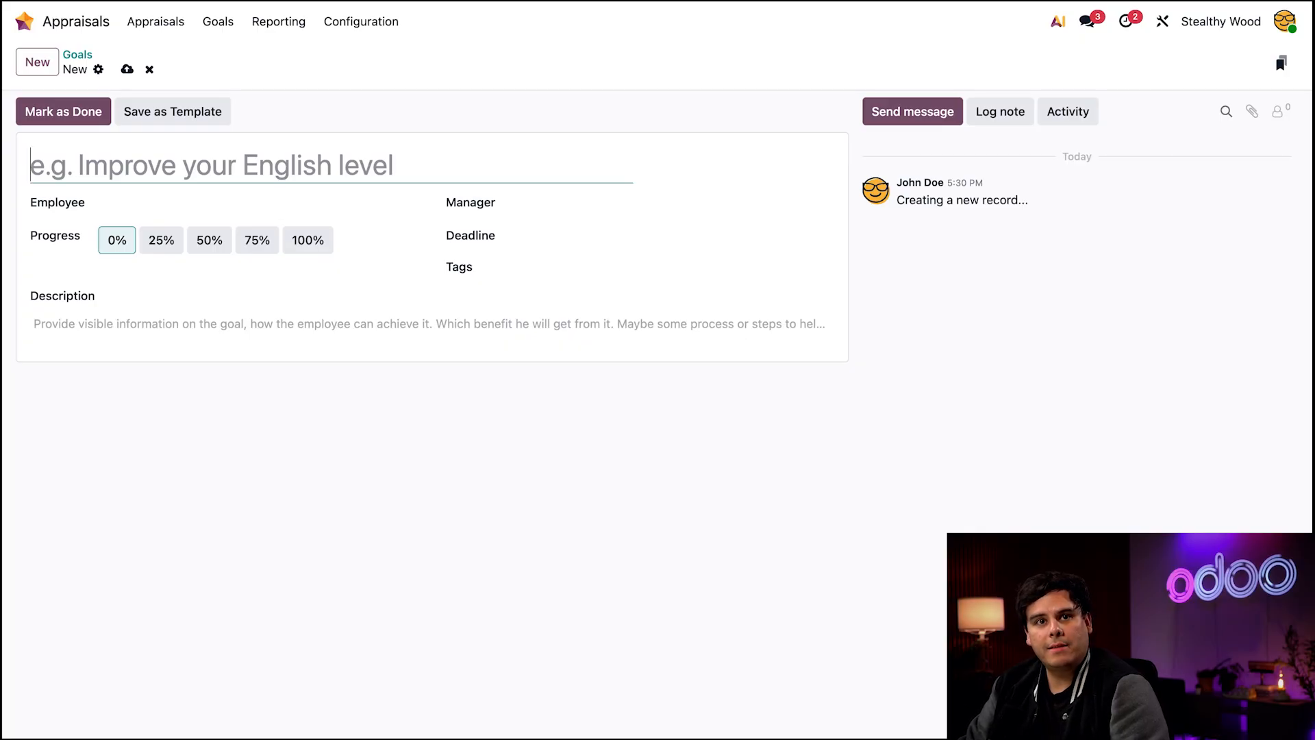
text(Impro)
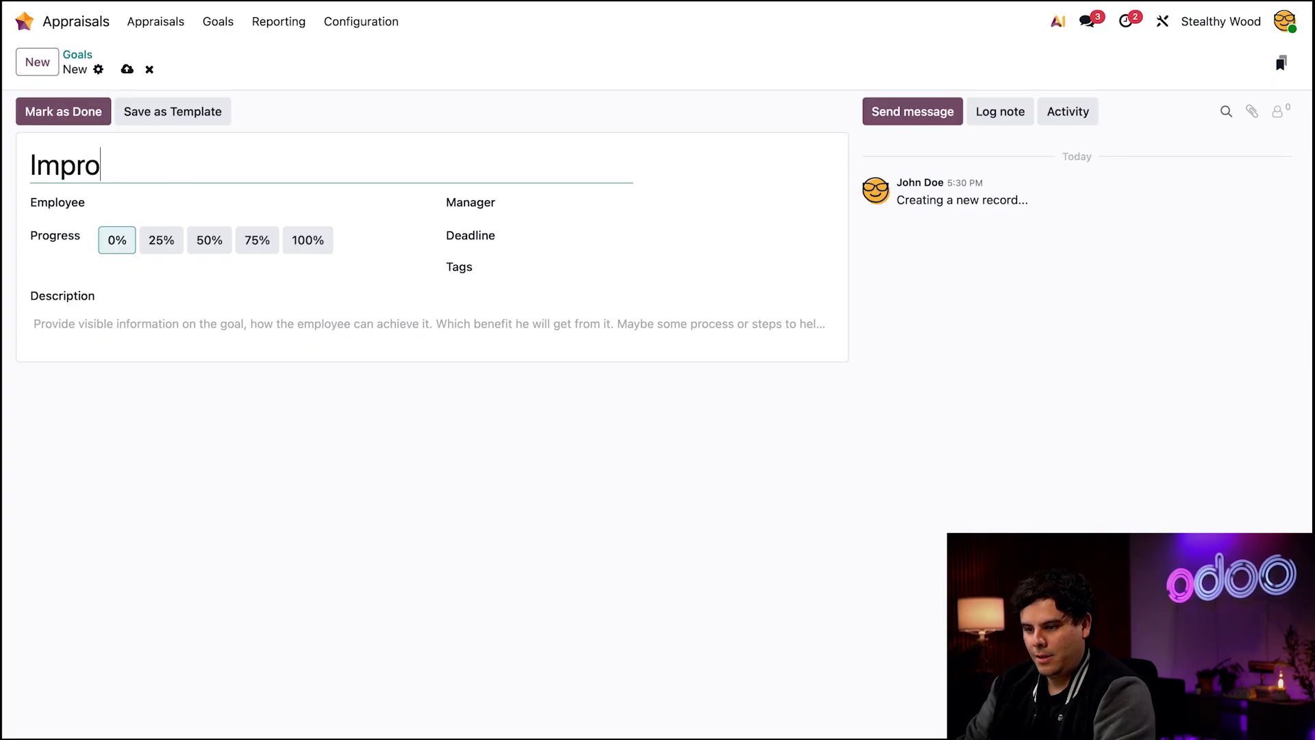
text(ve Stain)
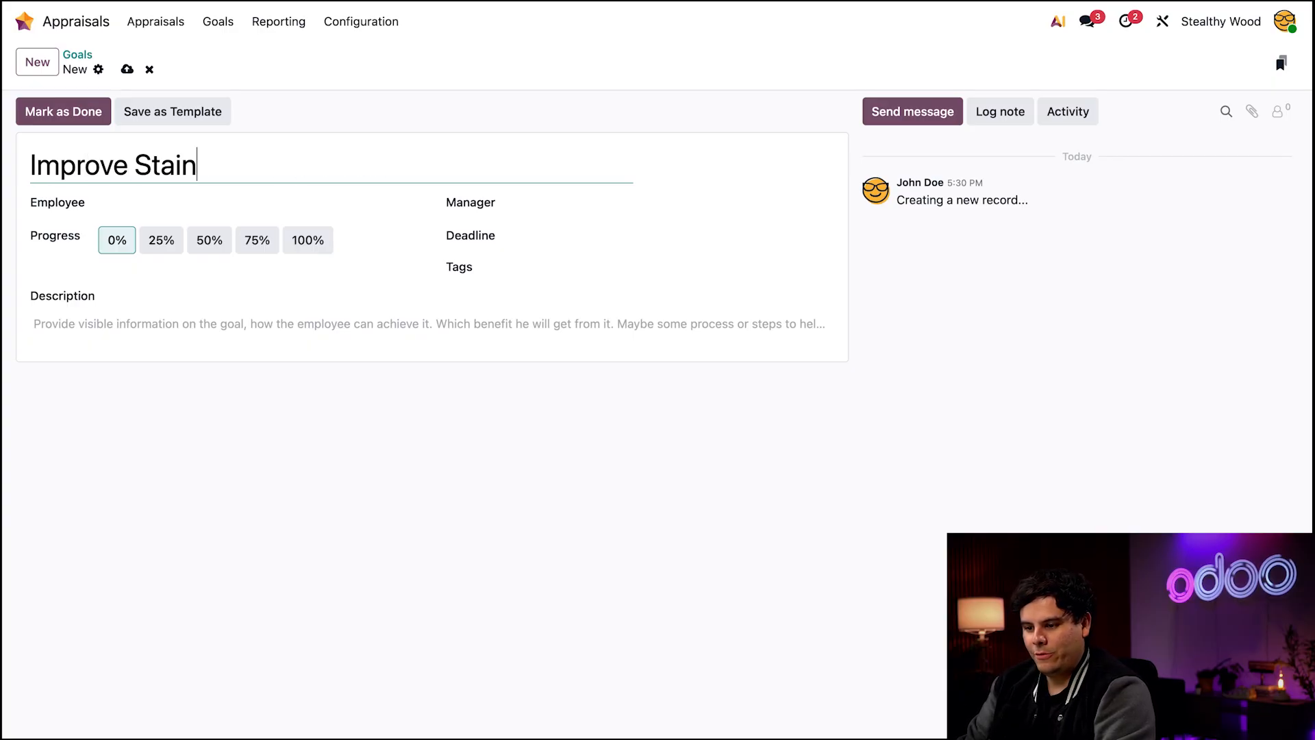
text(ing)
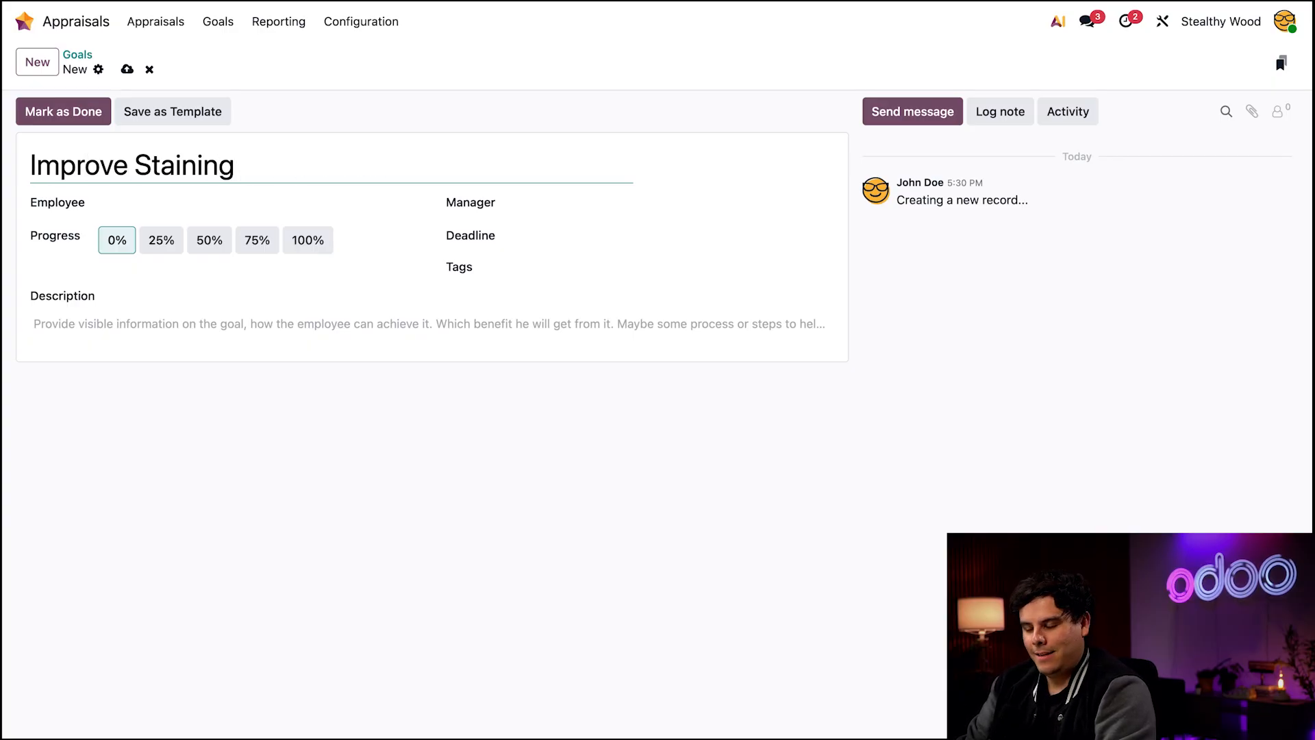
text( Technique)
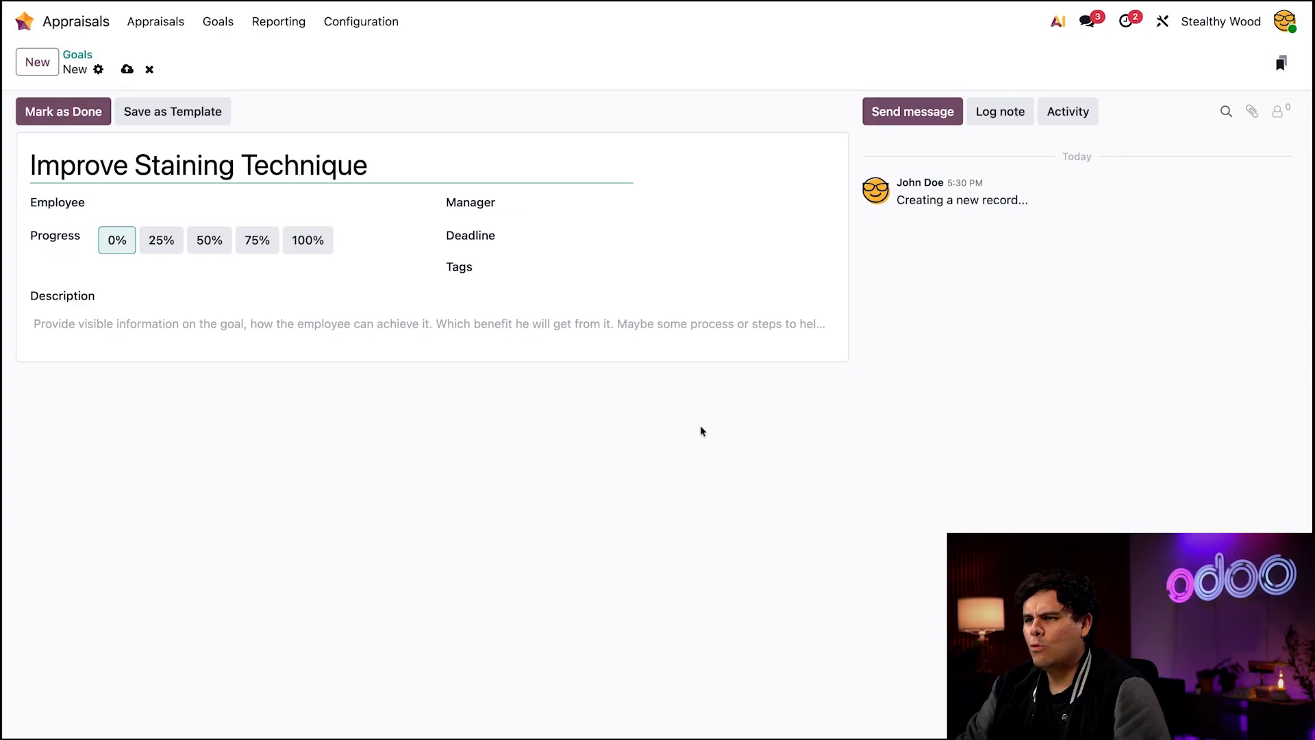
click(701, 431)
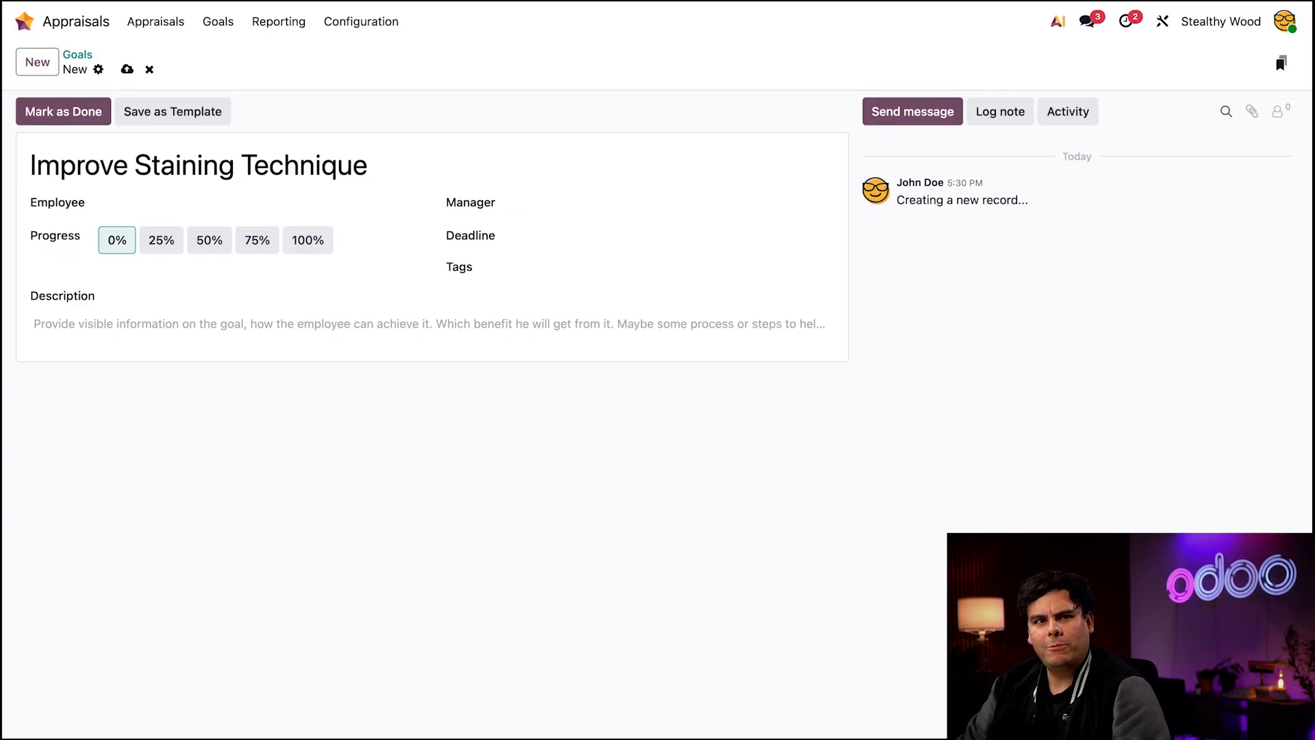
- Find the intended employee by first name and assign them to the Improve Staining Technique goal
click(230, 202)
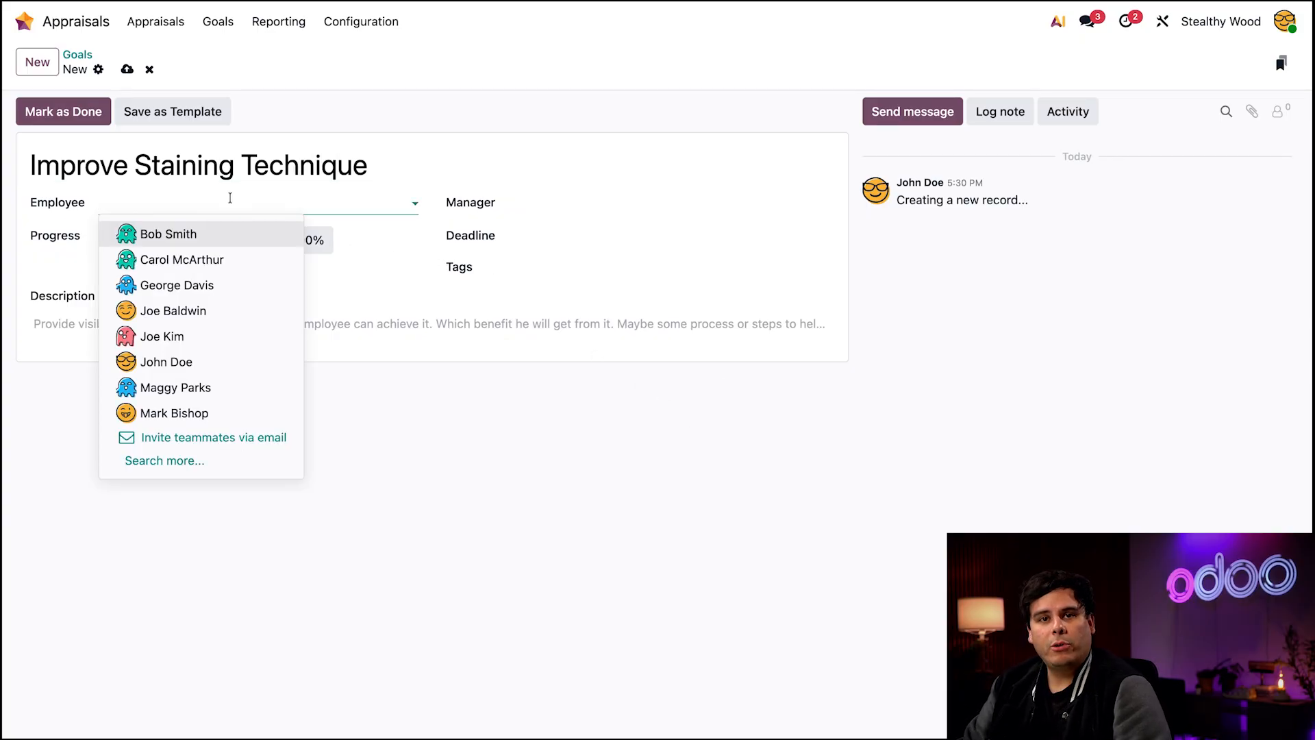
text(patt)
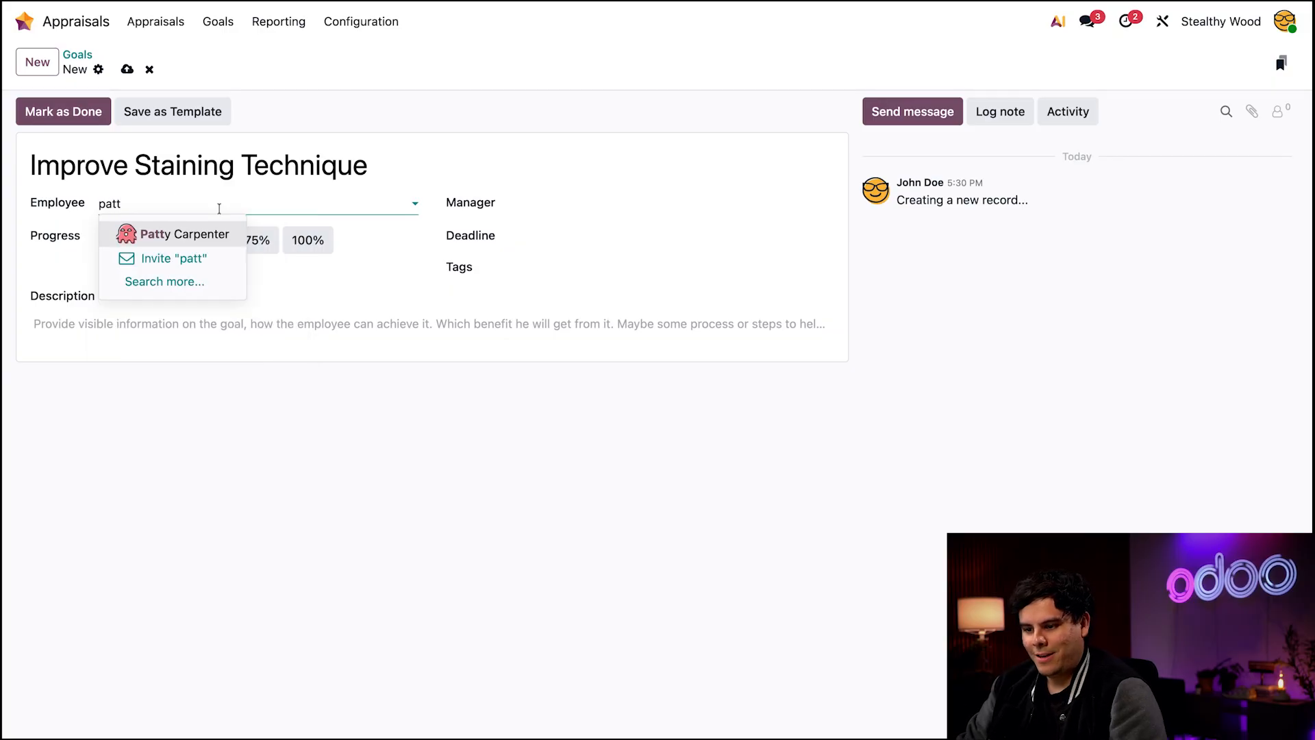
click(208, 232)
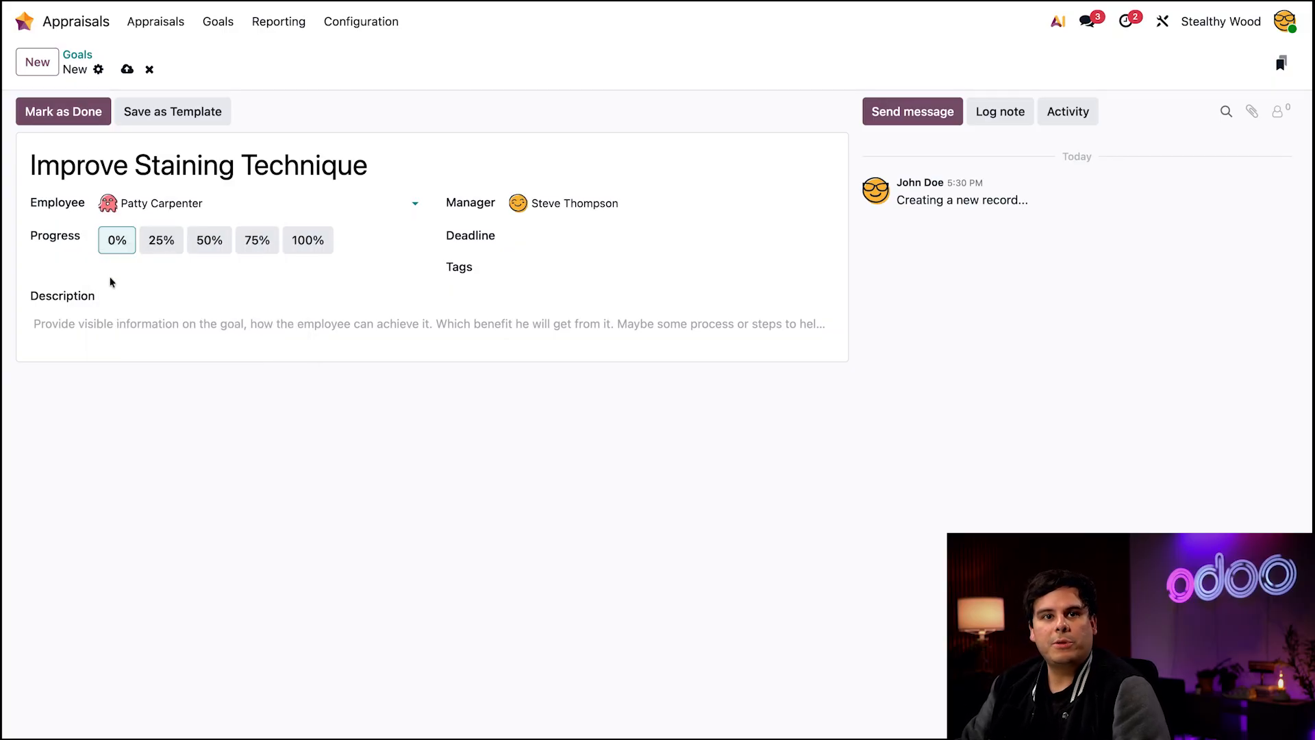
- Describe the new goal as "Learn to stain without leaving streaks, and improve color-matching technique."
click(93, 324)
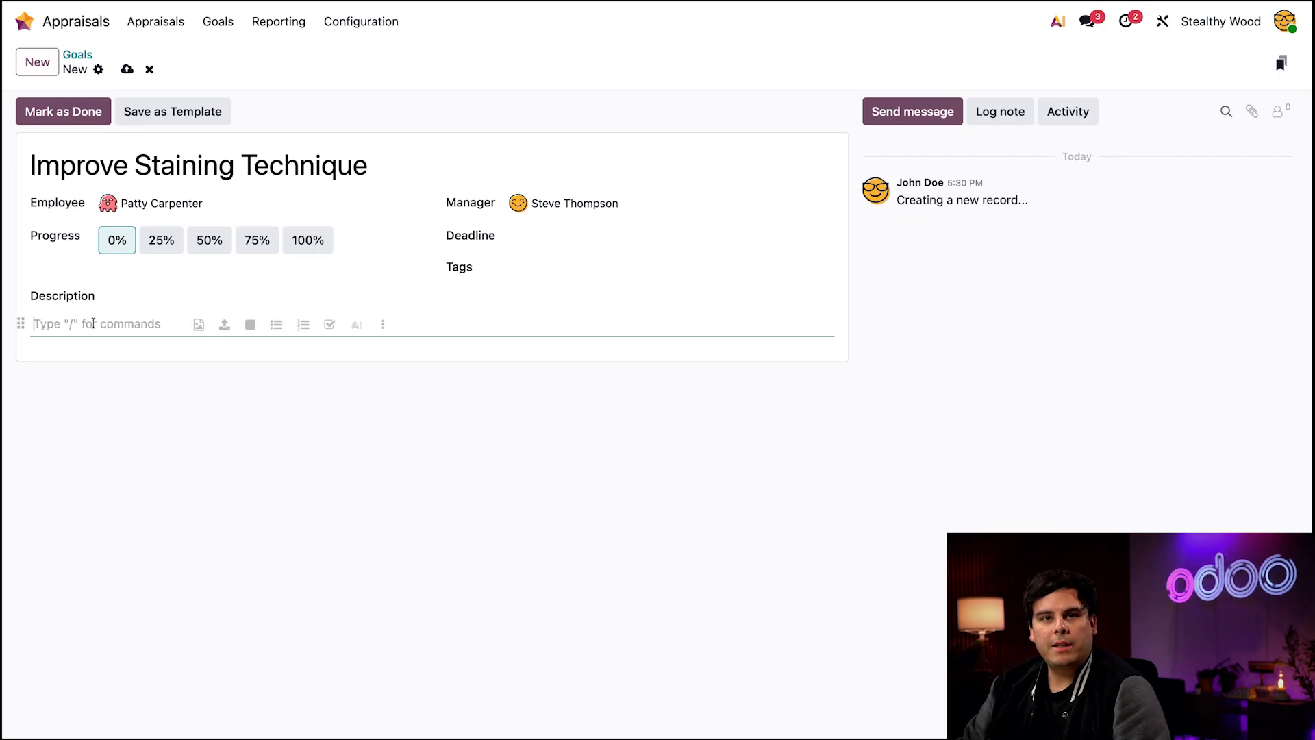
text(Lea)
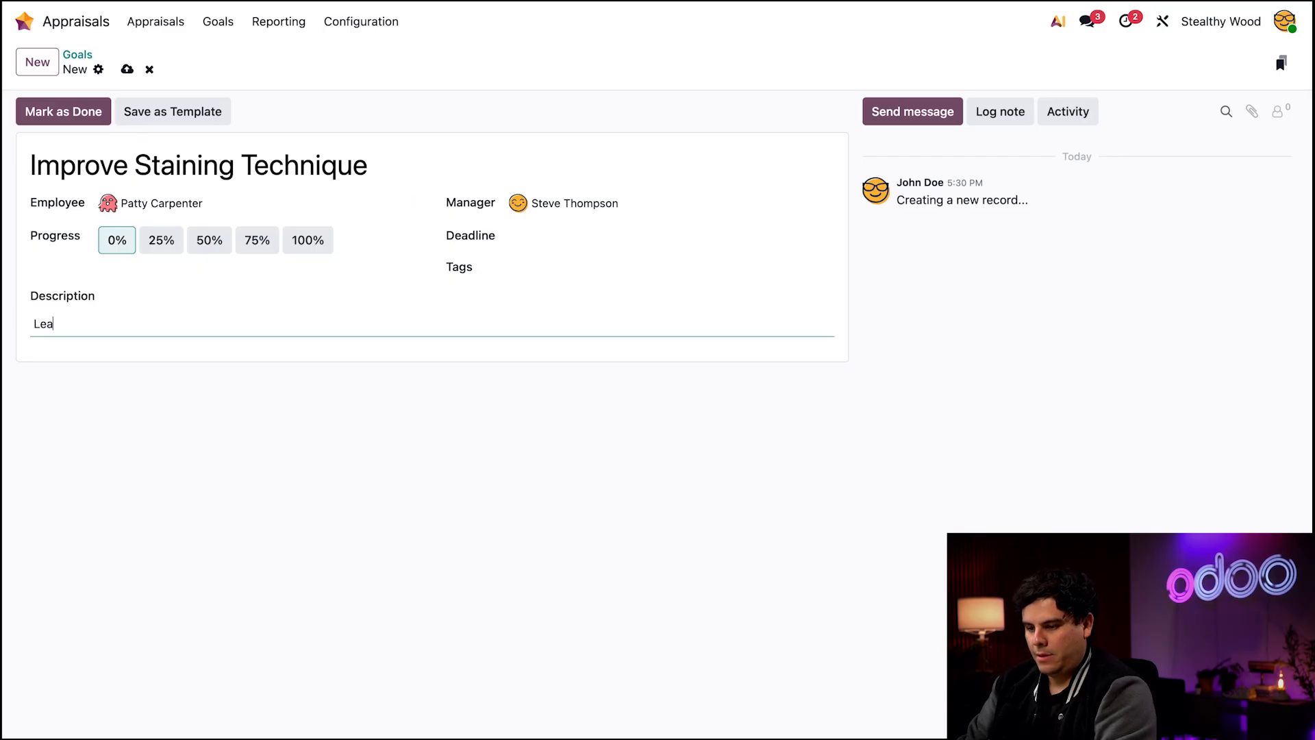
text(rn to st)
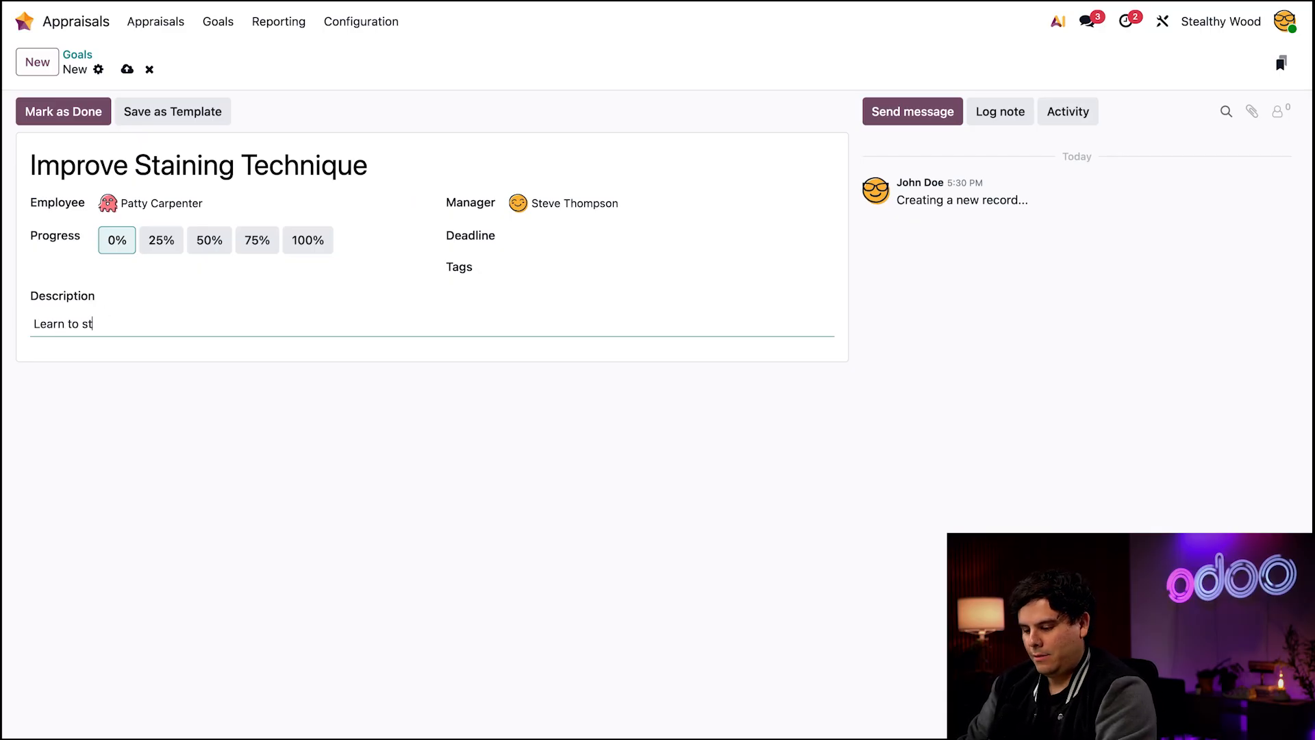
text(ain without leaving srtr)
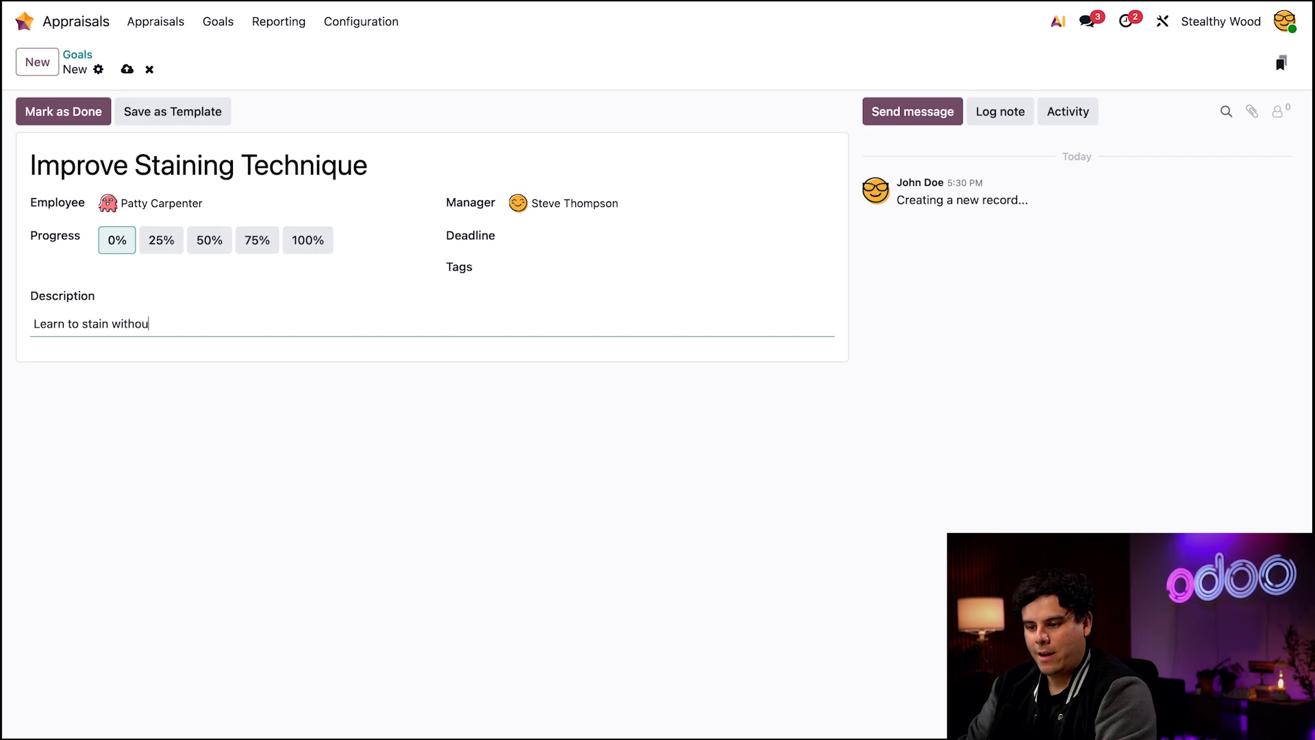
key(BackSpace)
key(BackSpace)
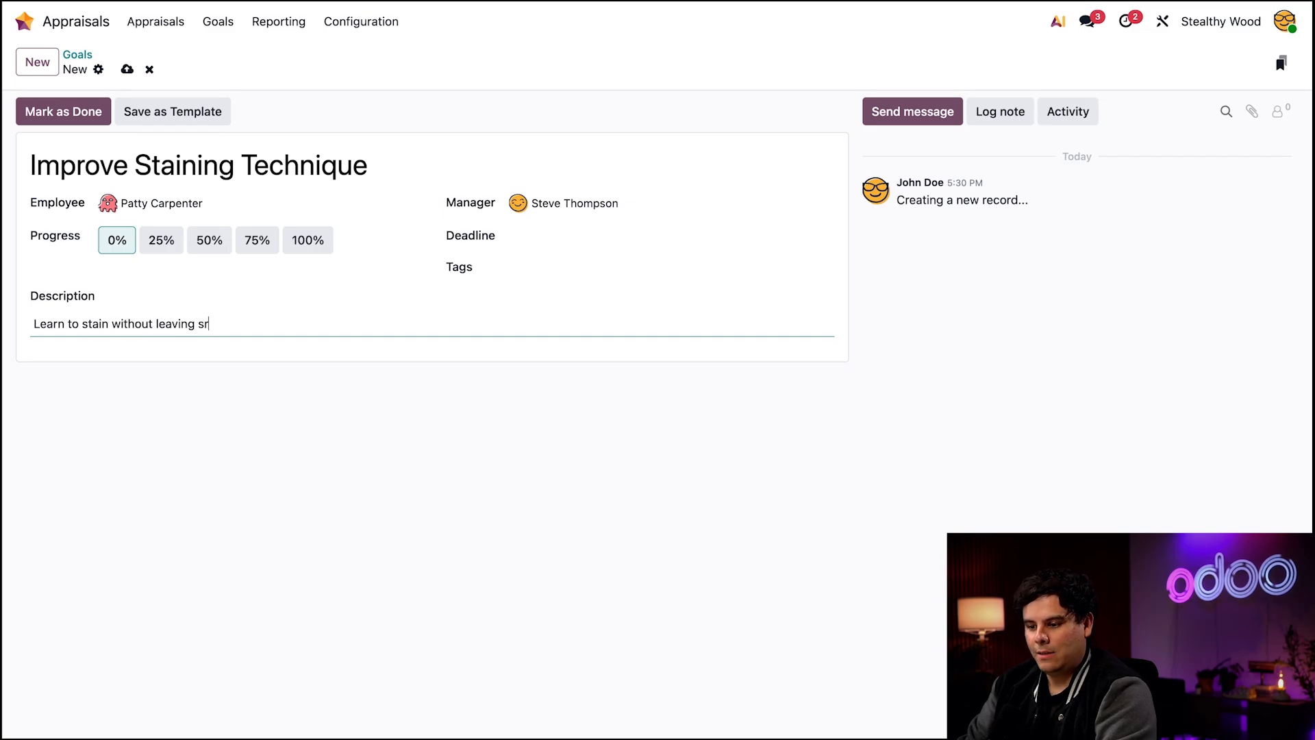
text(reaks, )
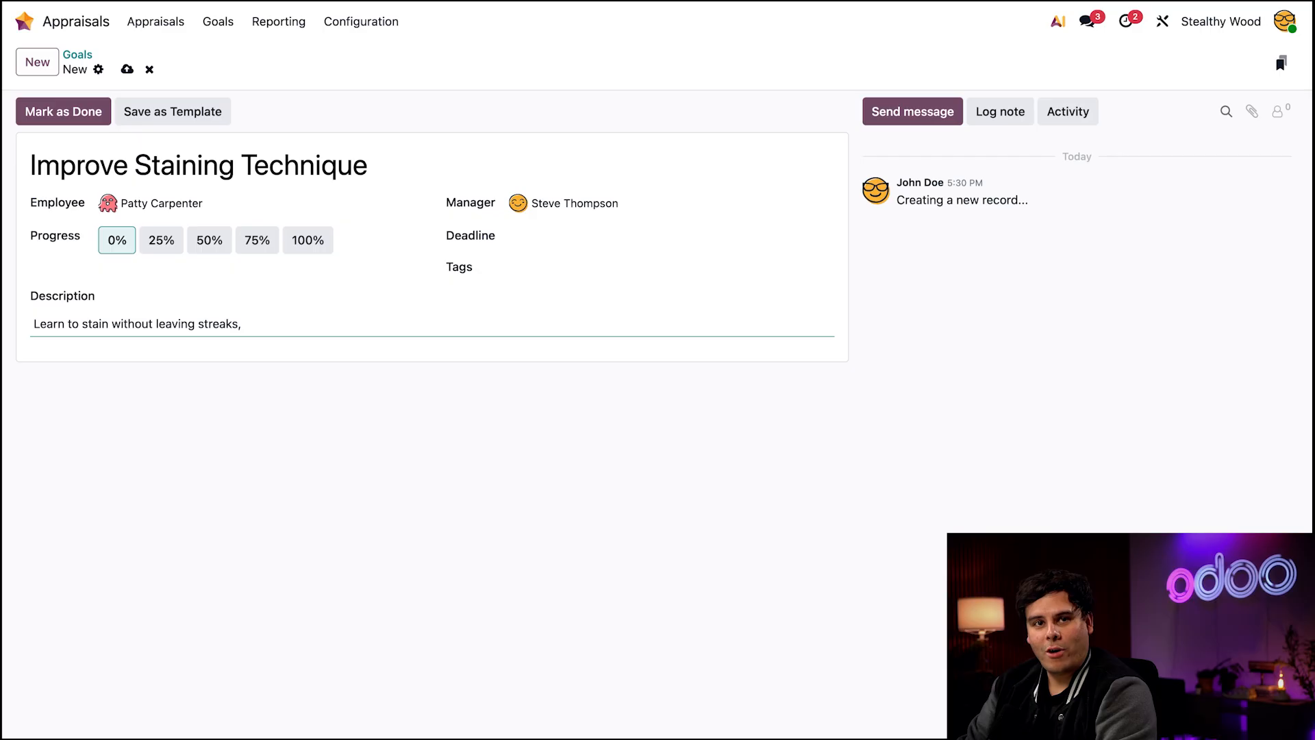
text(and improve )
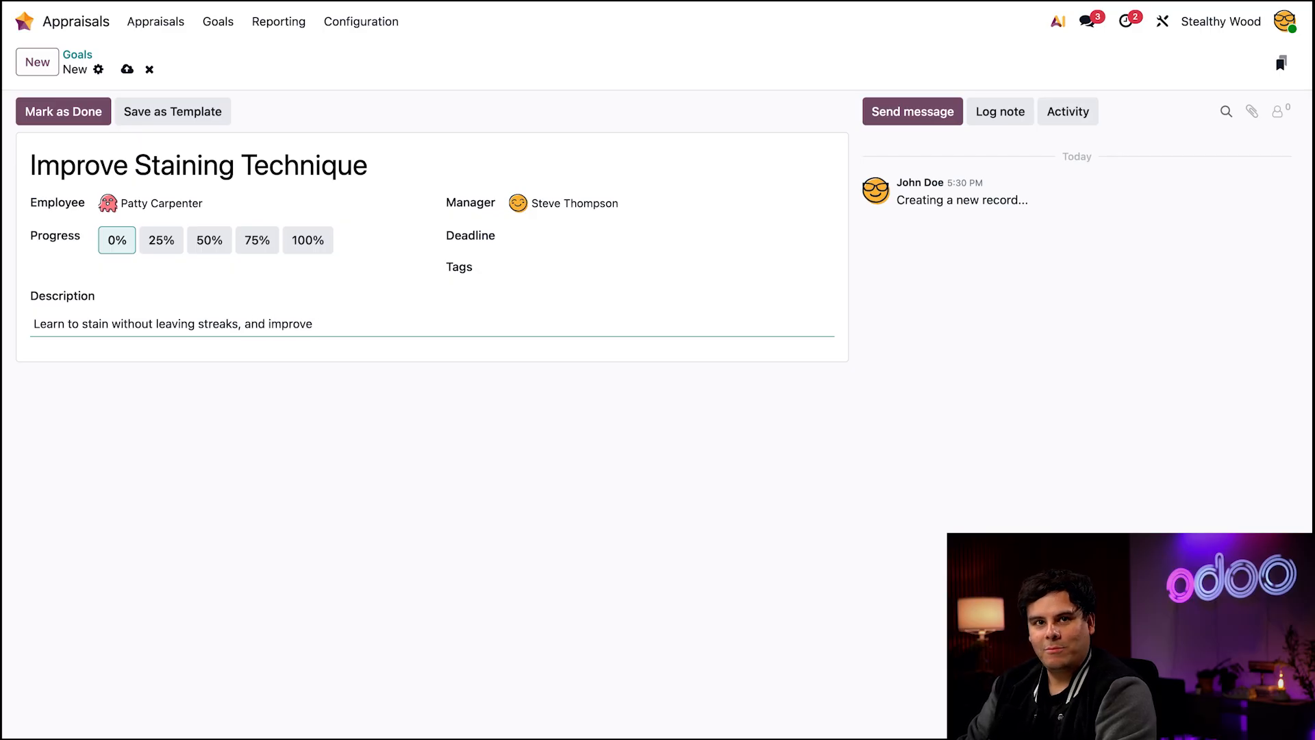
text(color-match)
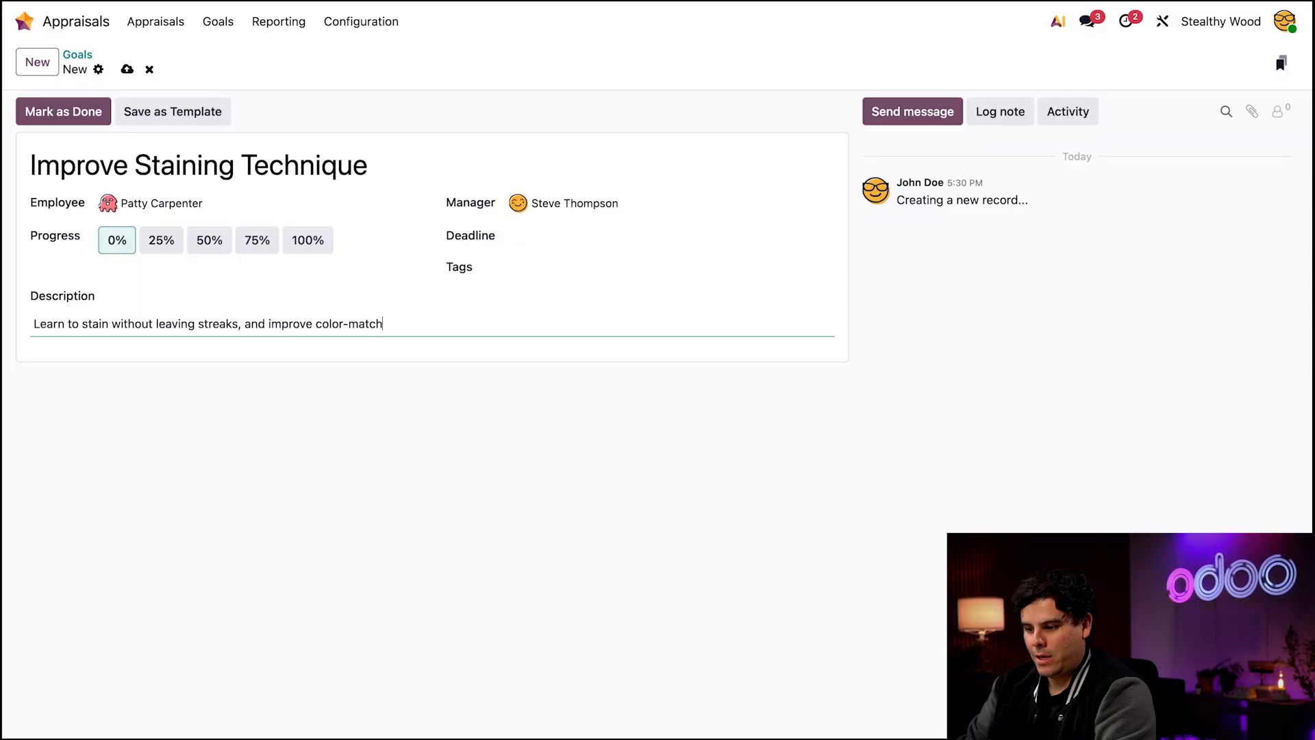
text(ing technique.)
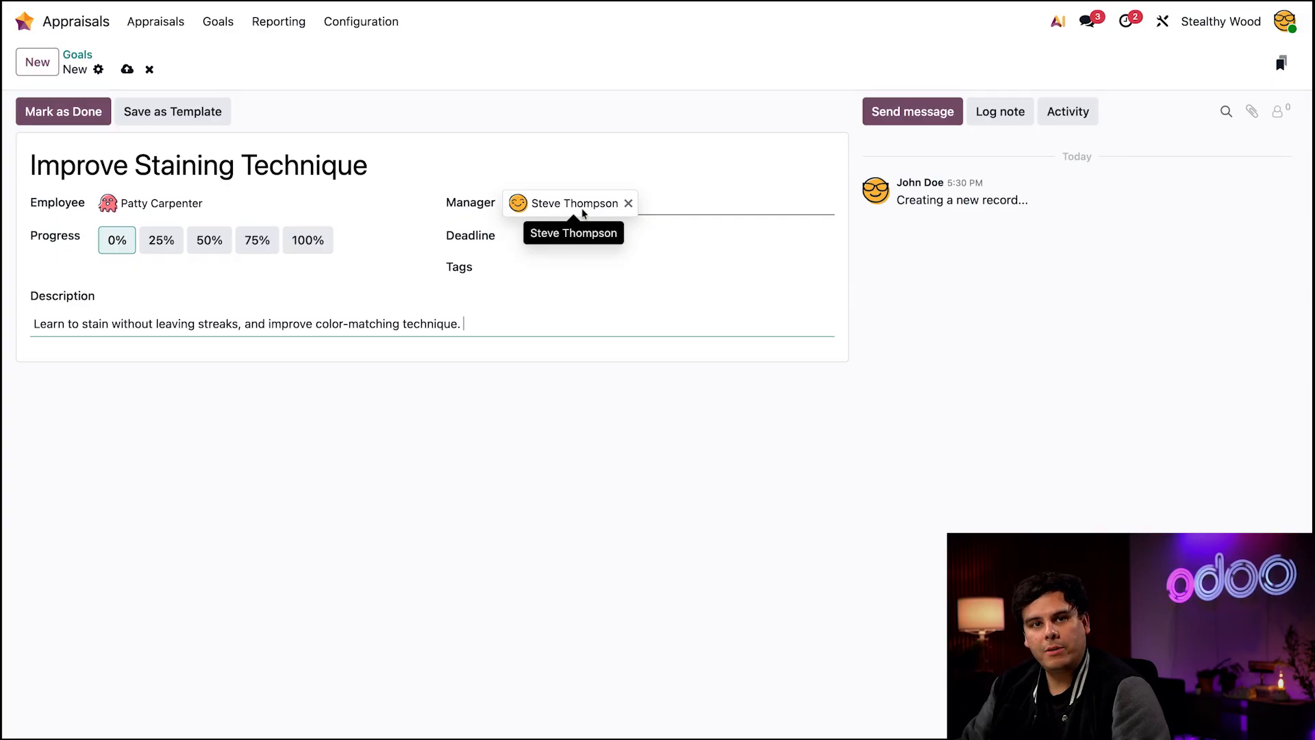
- Set the staining goal's deadline to August 31, 2026
click(552, 247)
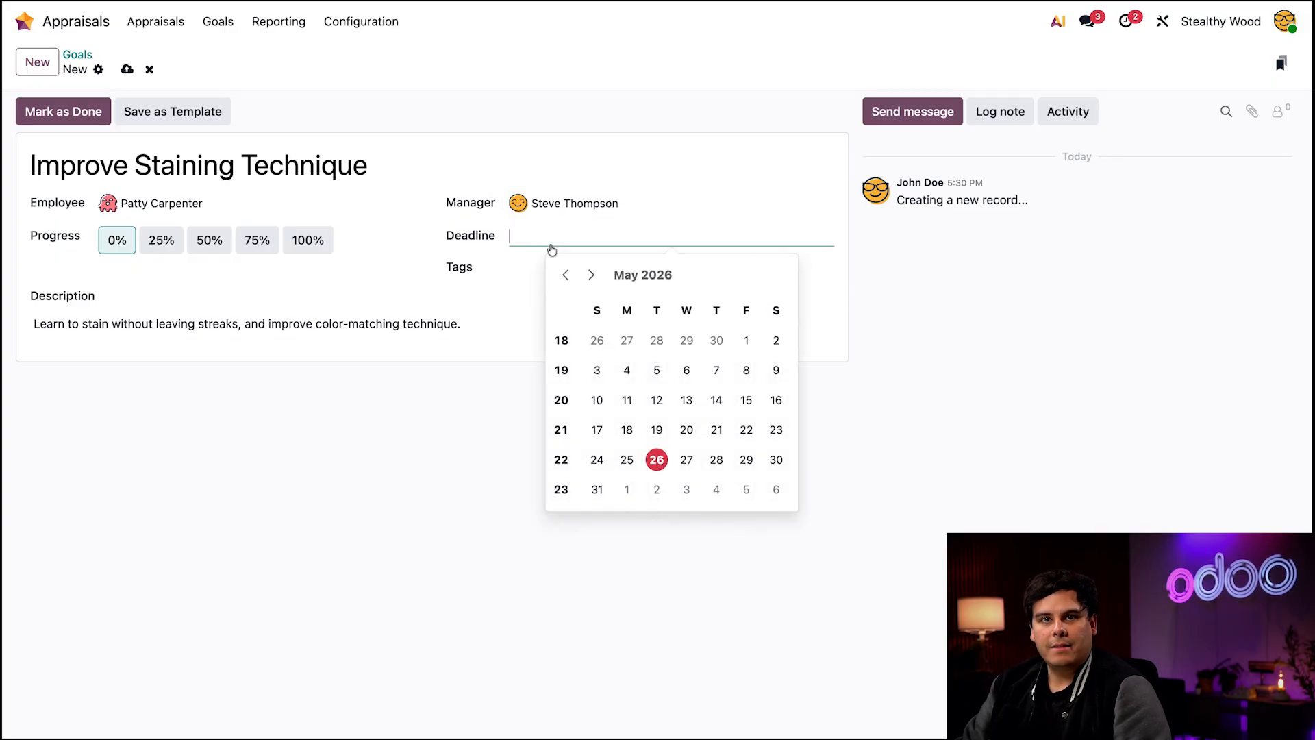
click(594, 277)
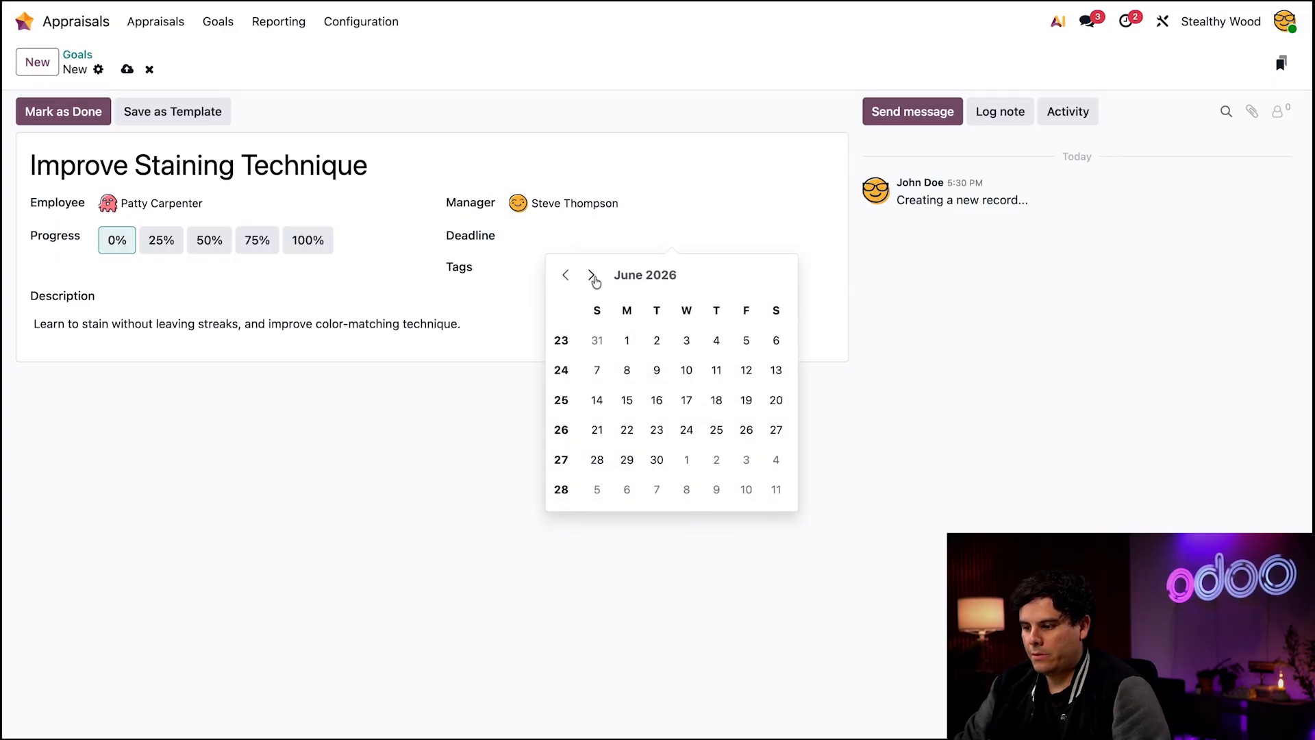
click(593, 277)
click(593, 277)
click(627, 489)
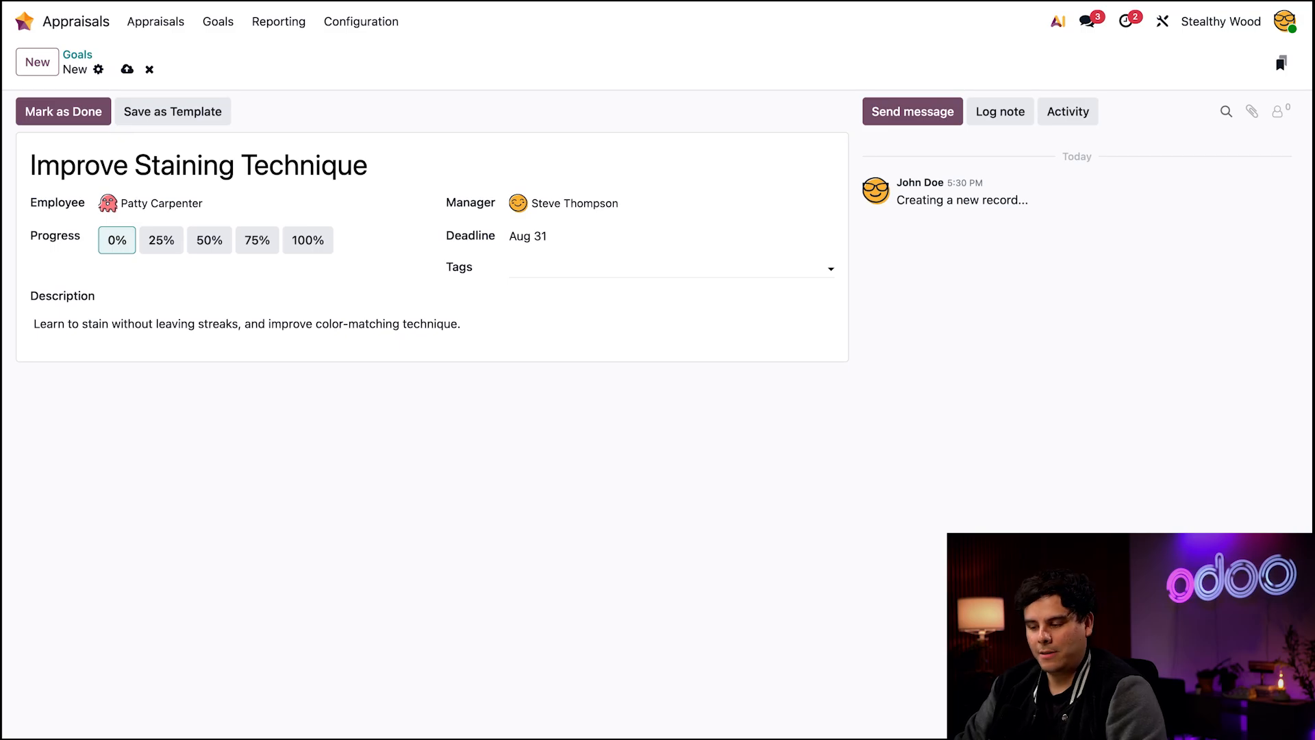
- Tag the staining goal with Factory and Carpentry and save the goal
click(580, 269)
click(553, 316)
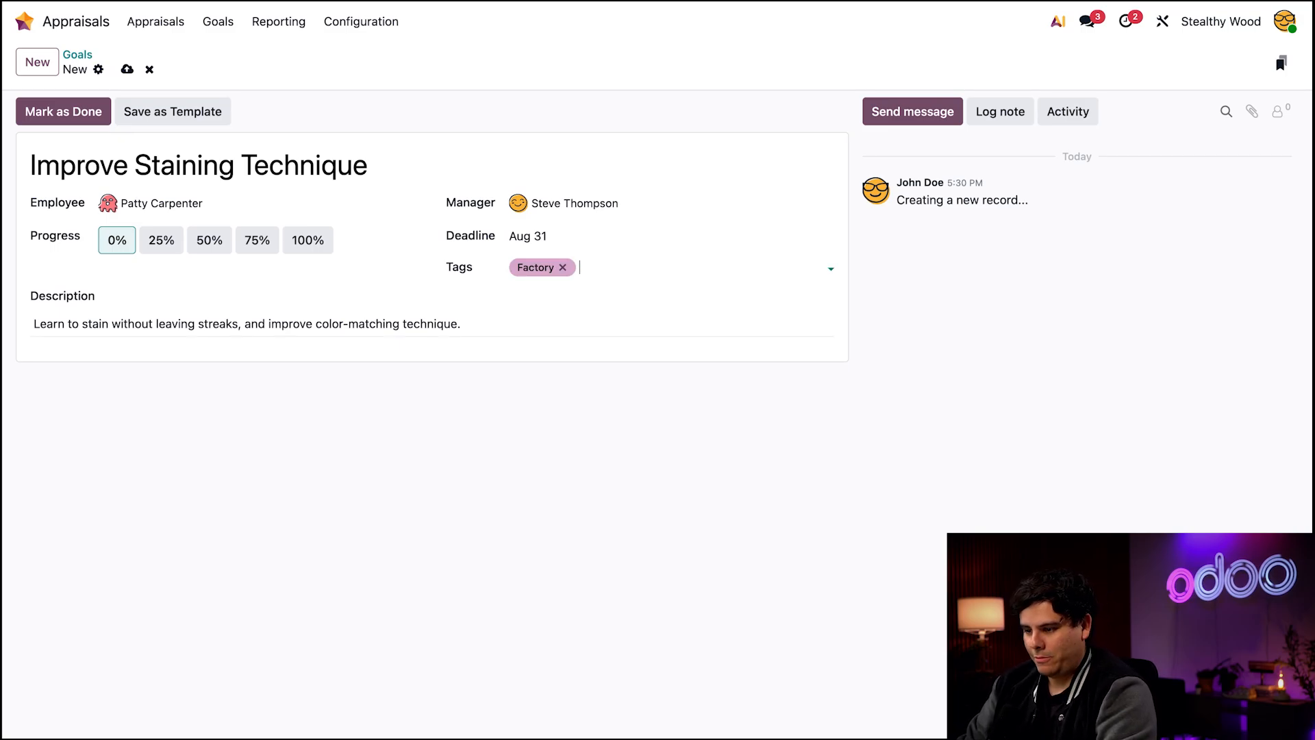
click(593, 283)
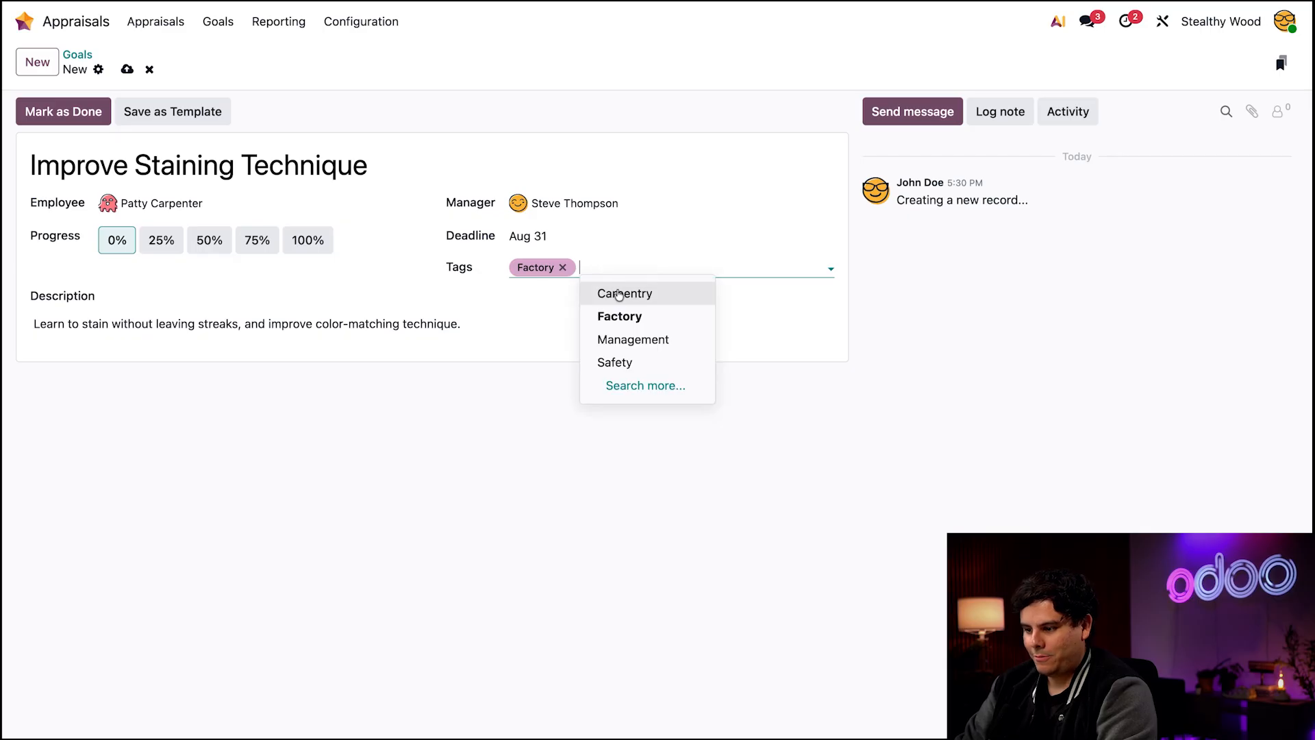
click(617, 291)
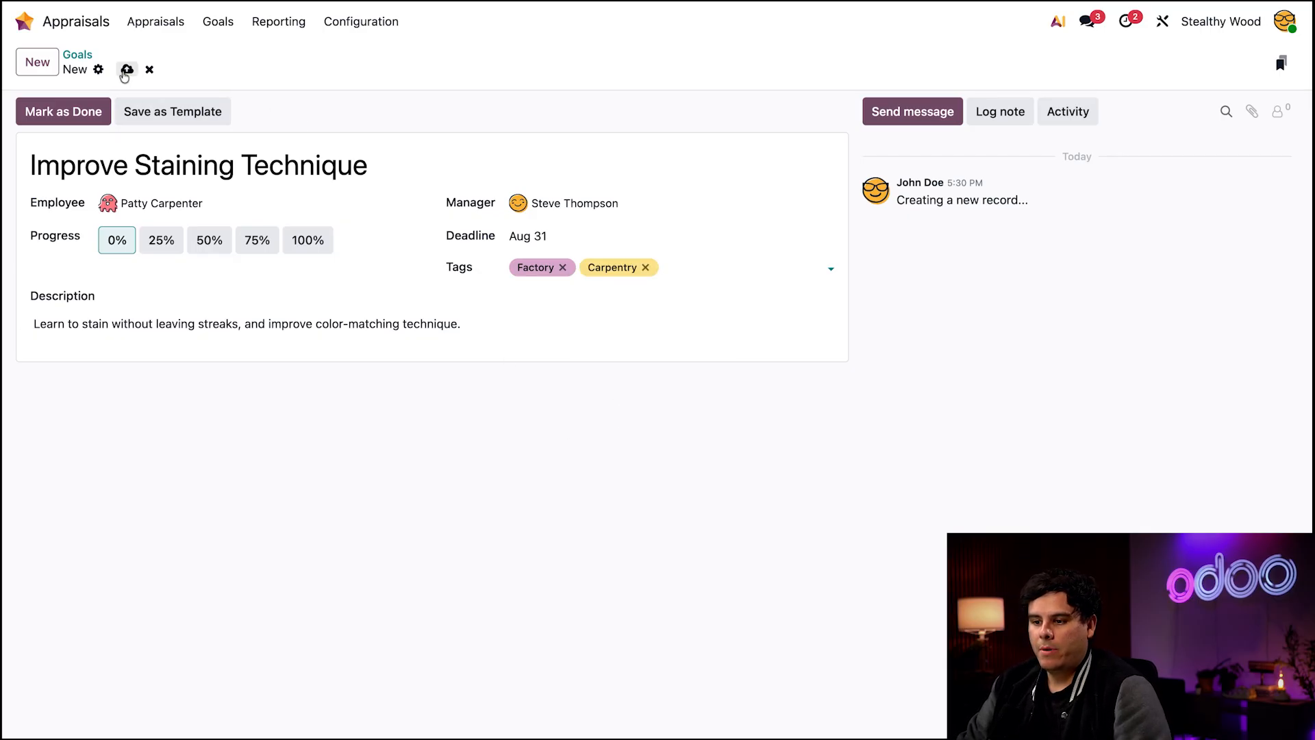
click(127, 69)
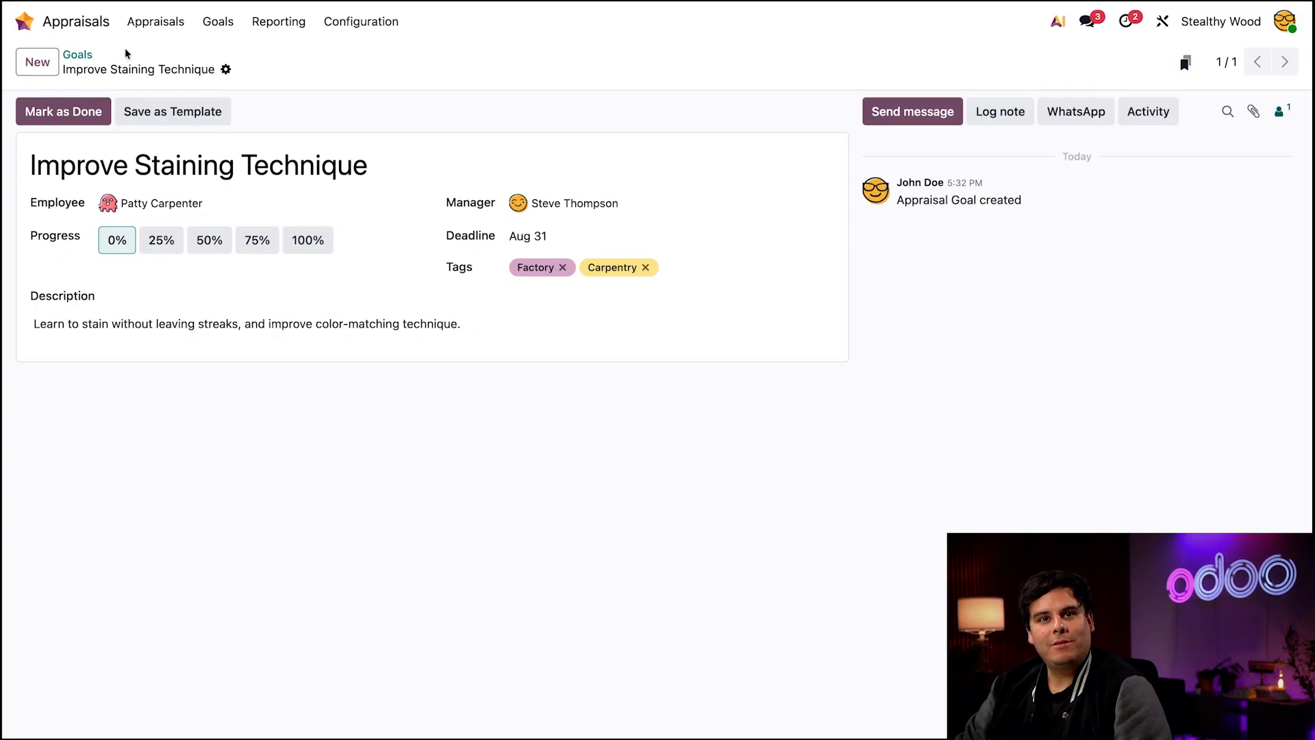
- Return to the goals list and remove the My Team filter
click(79, 55)
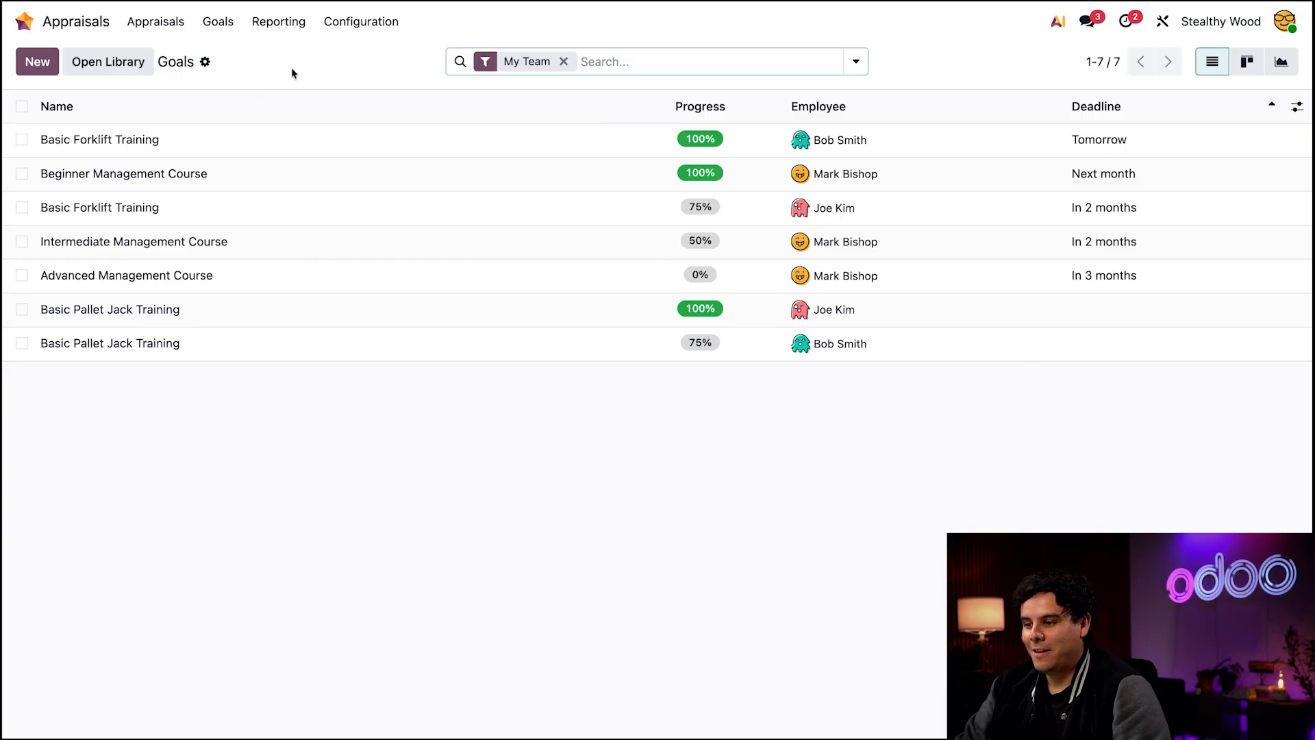
click(563, 62)
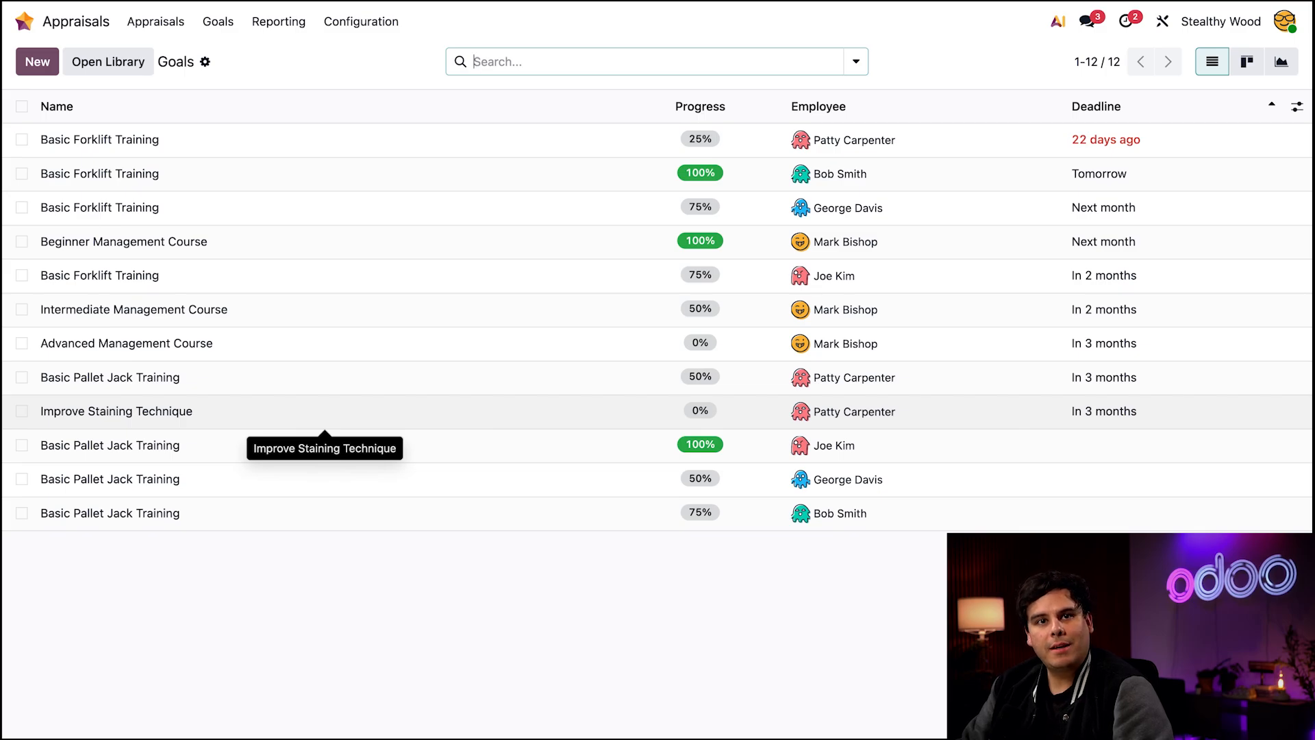
- Examine the goals template library and a blank template form, discarding the form without saving
click(359, 18)
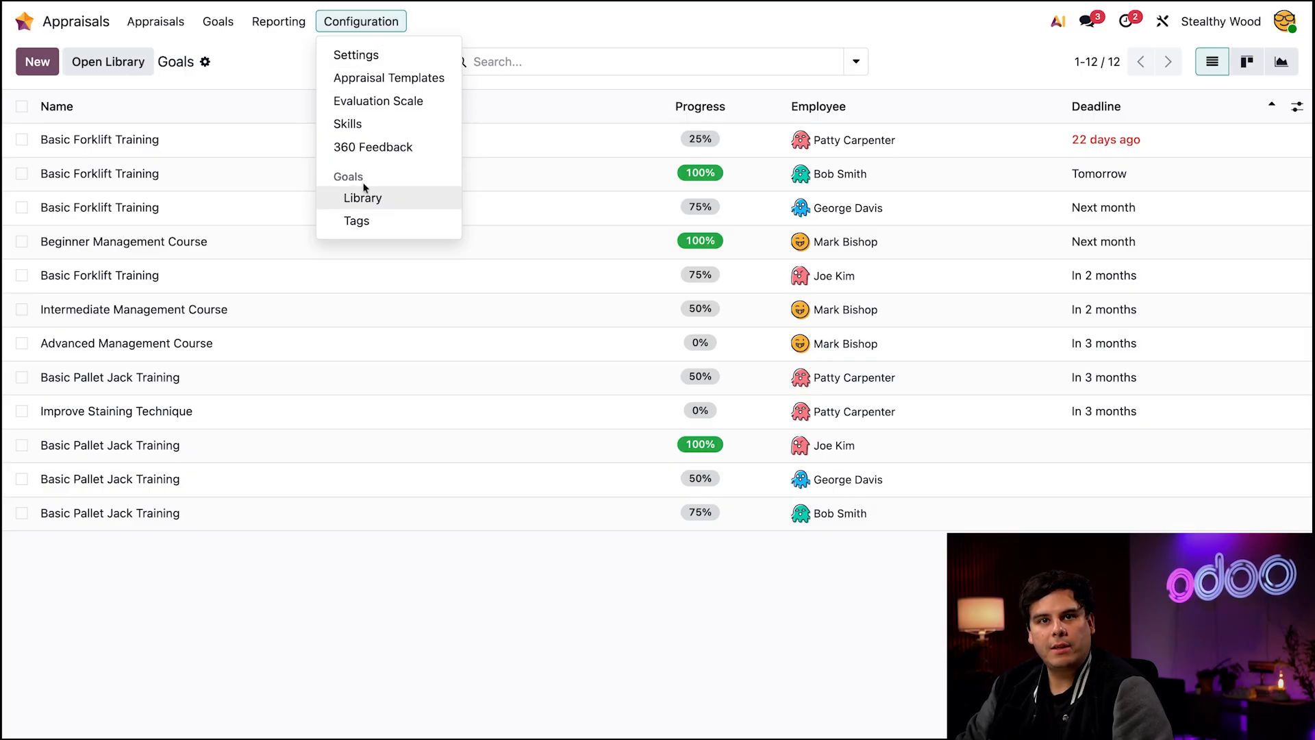
click(363, 198)
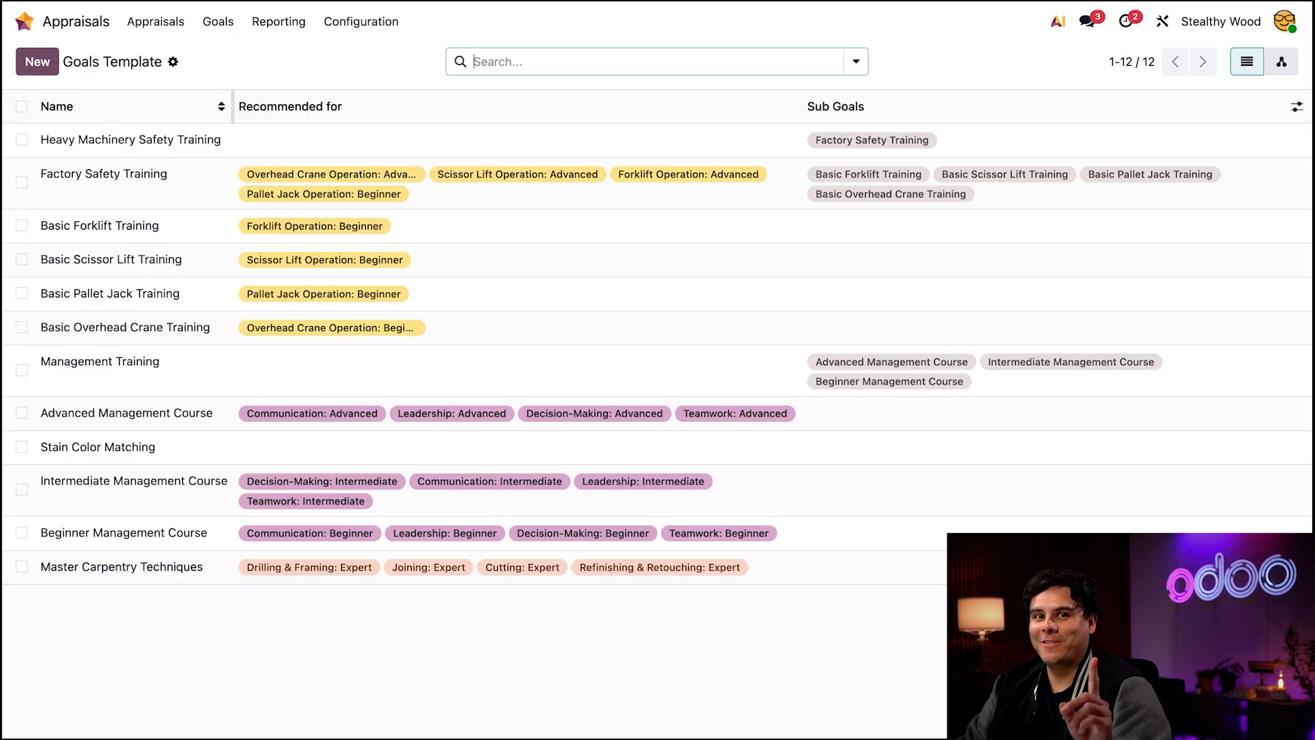
click(37, 61)
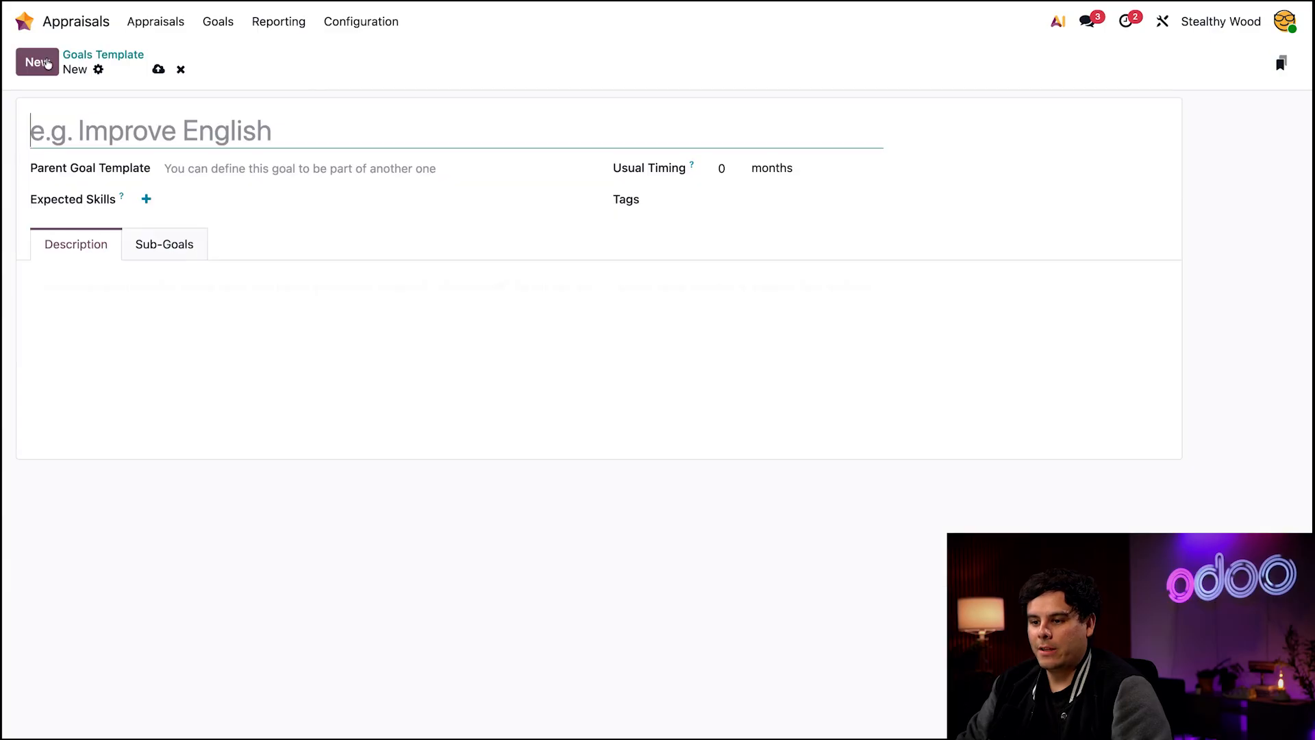
click(182, 69)
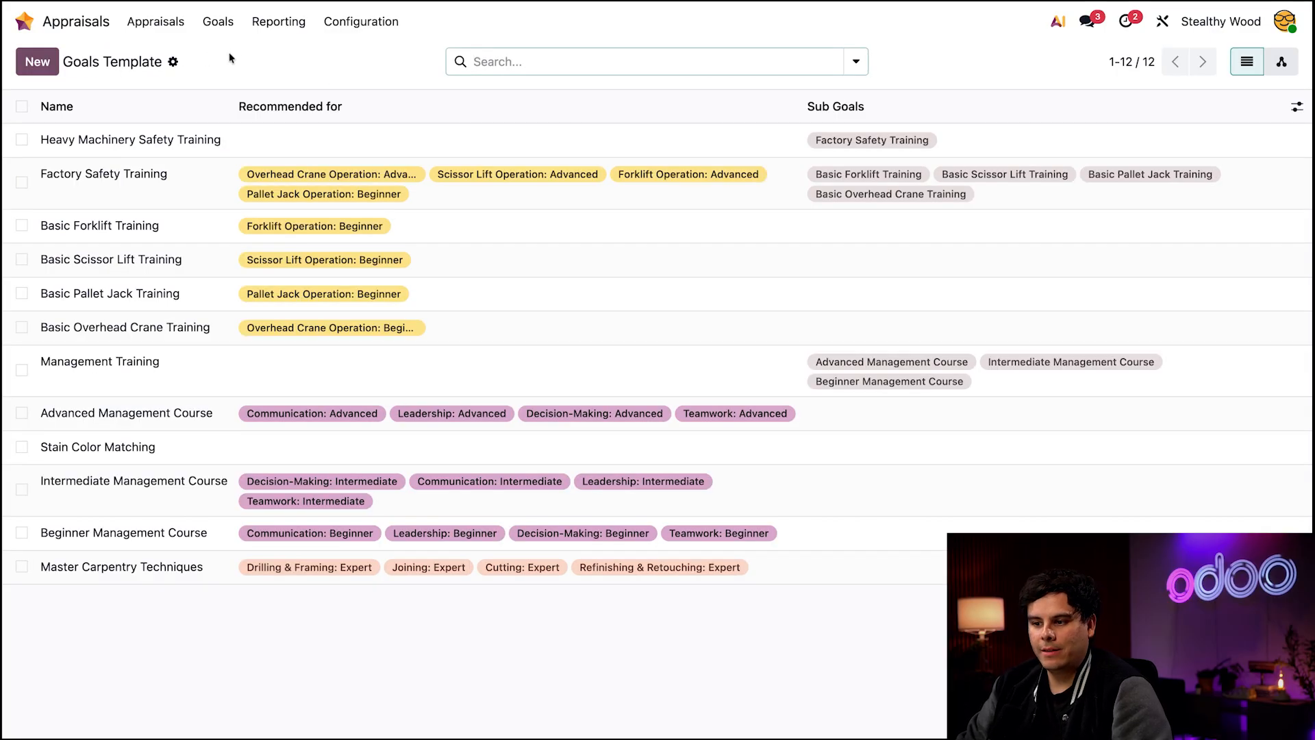
- Reopen the Improve Staining Technique goal from its employee's group in the goals list and save it as a template
click(218, 21)
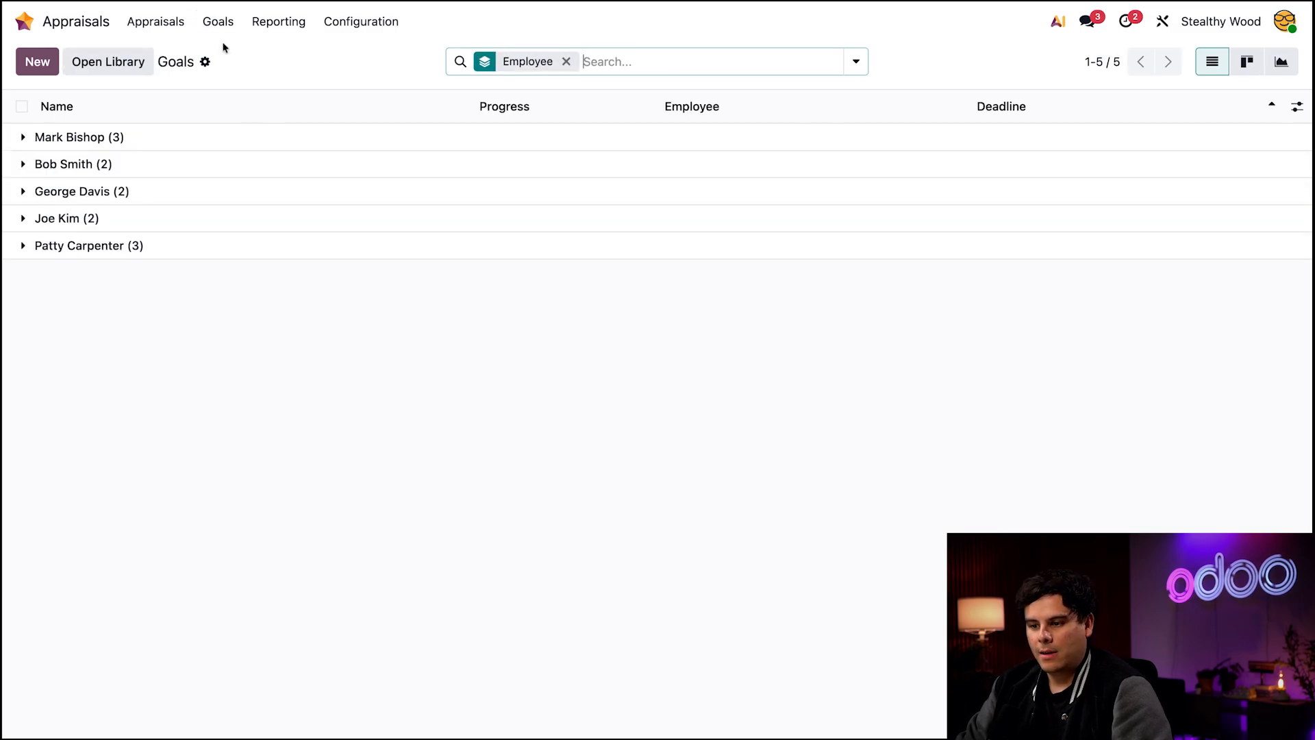
click(25, 246)
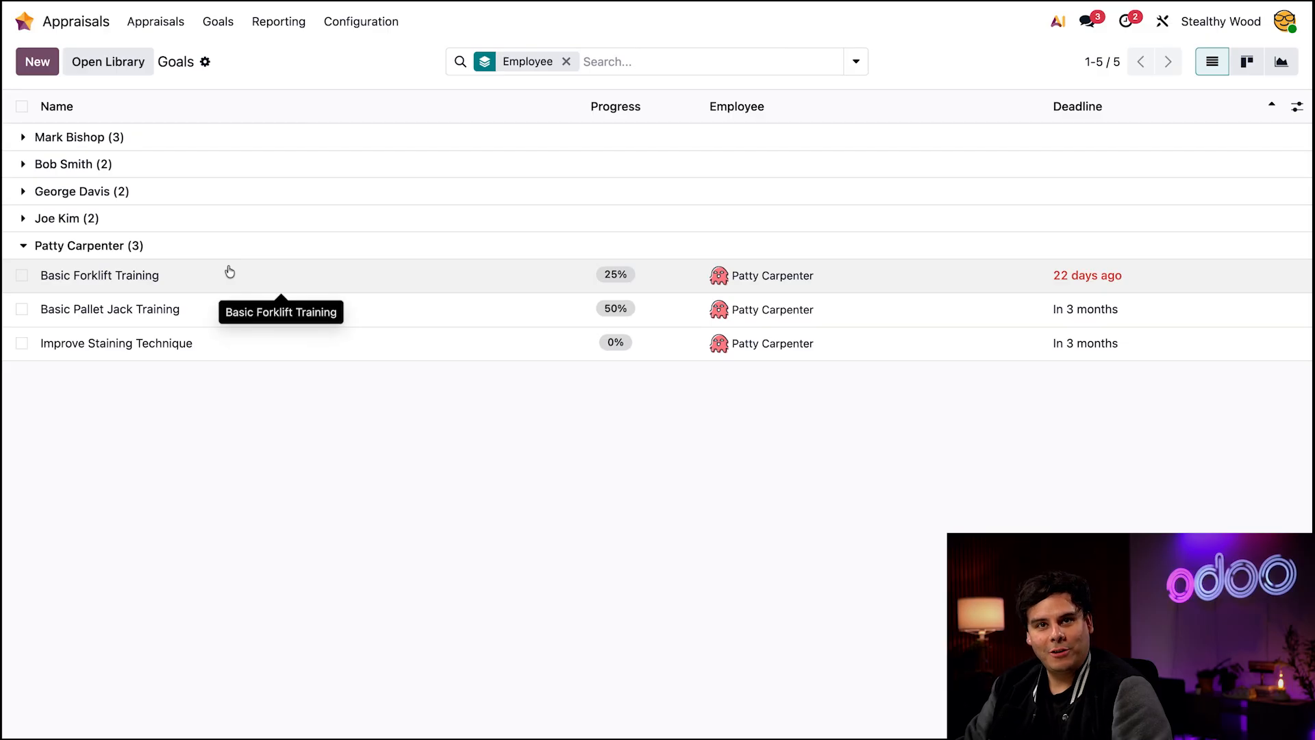
click(195, 345)
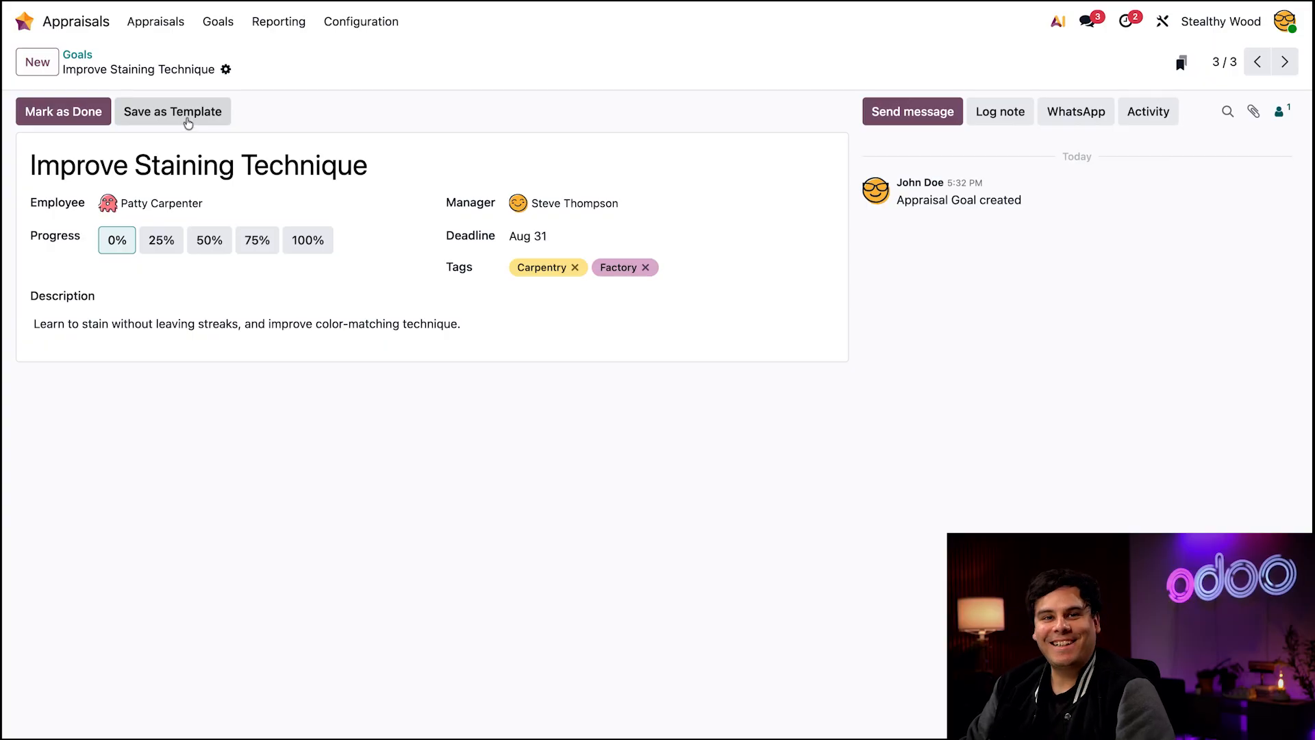
click(188, 123)
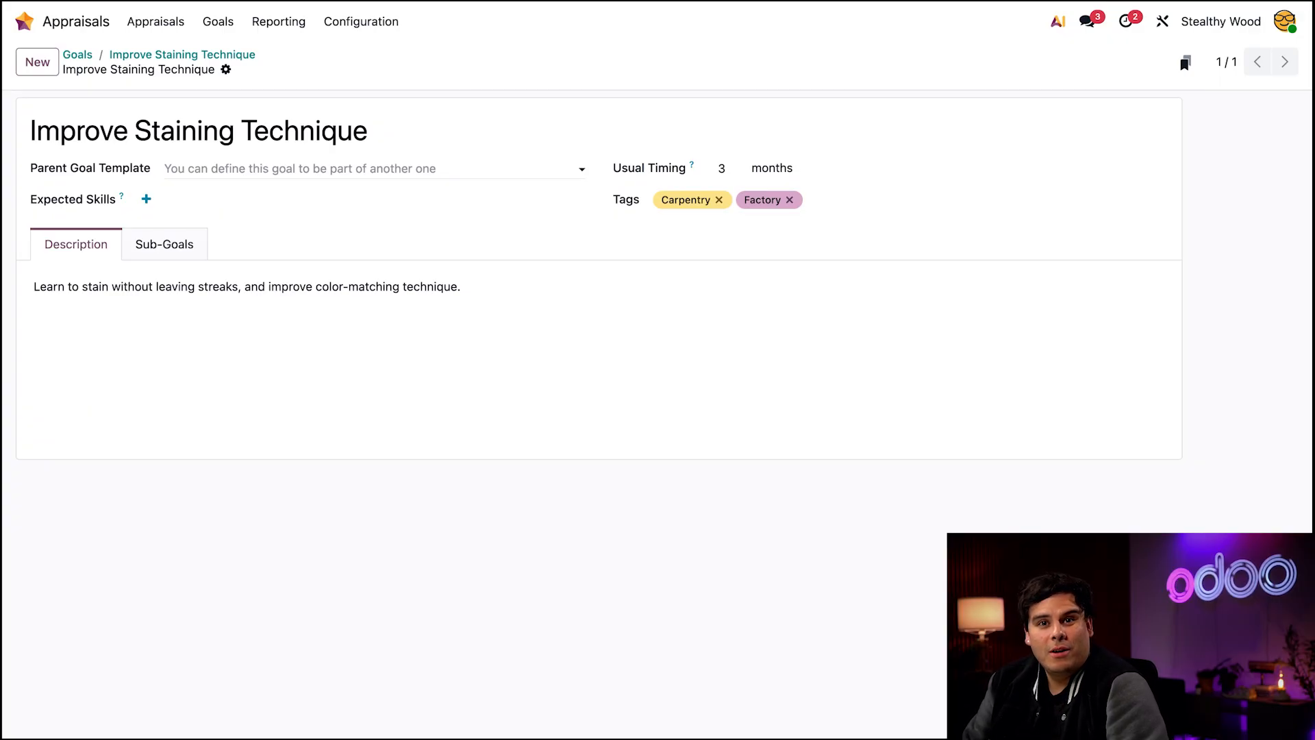
- Set the staining template's parent goal template to Master Carpentry Techniques
click(300, 169)
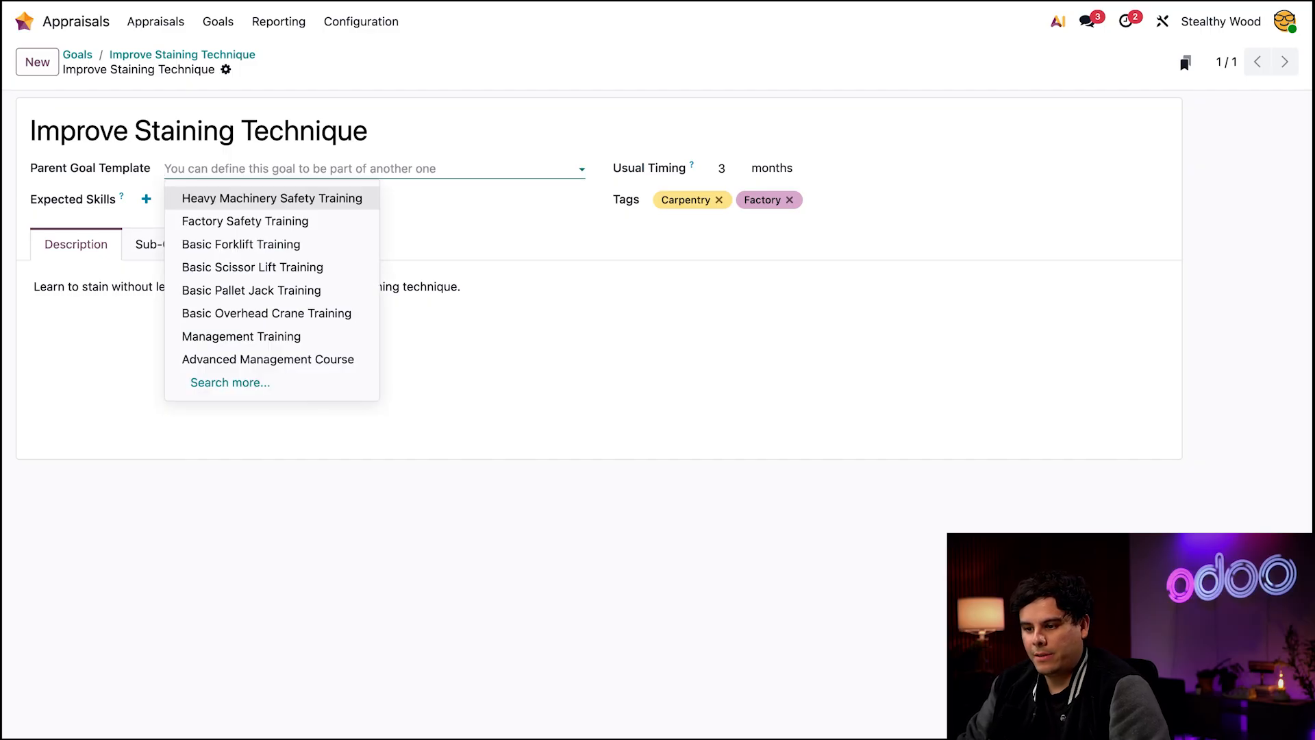
text(master)
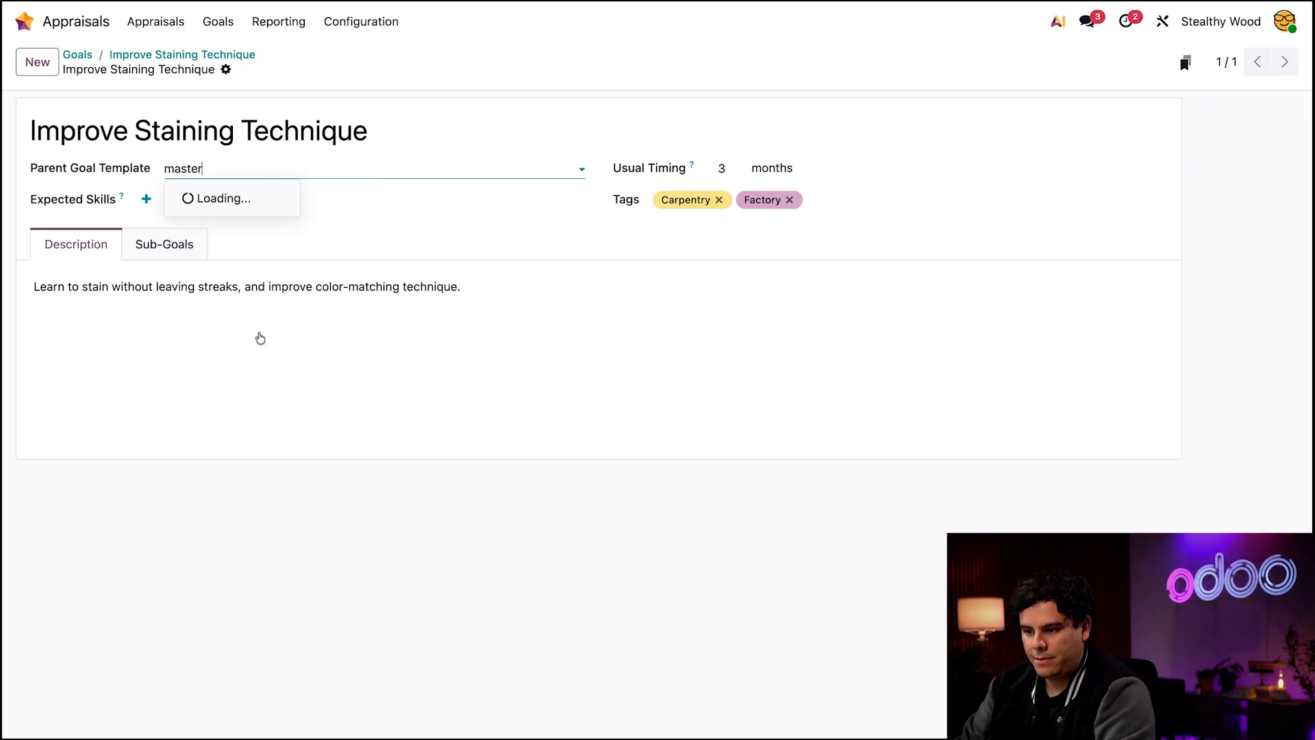
click(312, 199)
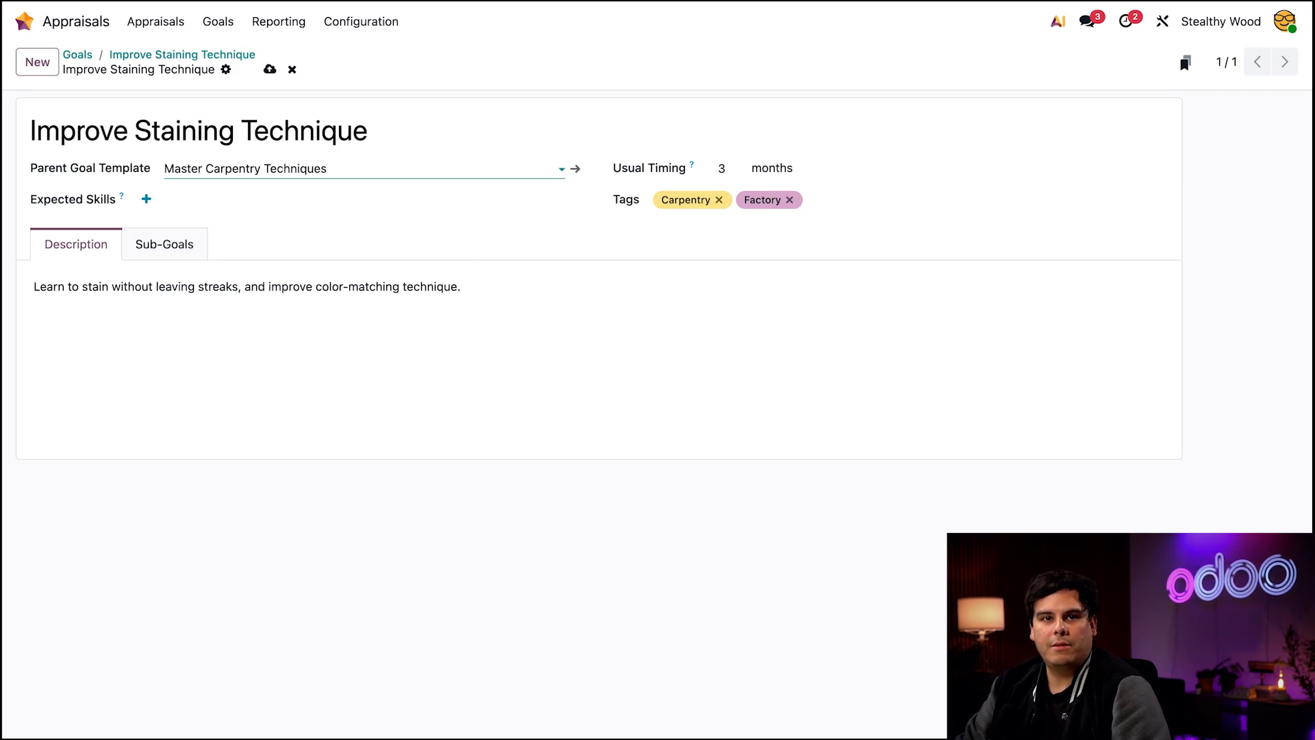
- Add the Carpentry skill Stain Color Matching at Intermediate level to the template's expected skills
click(145, 199)
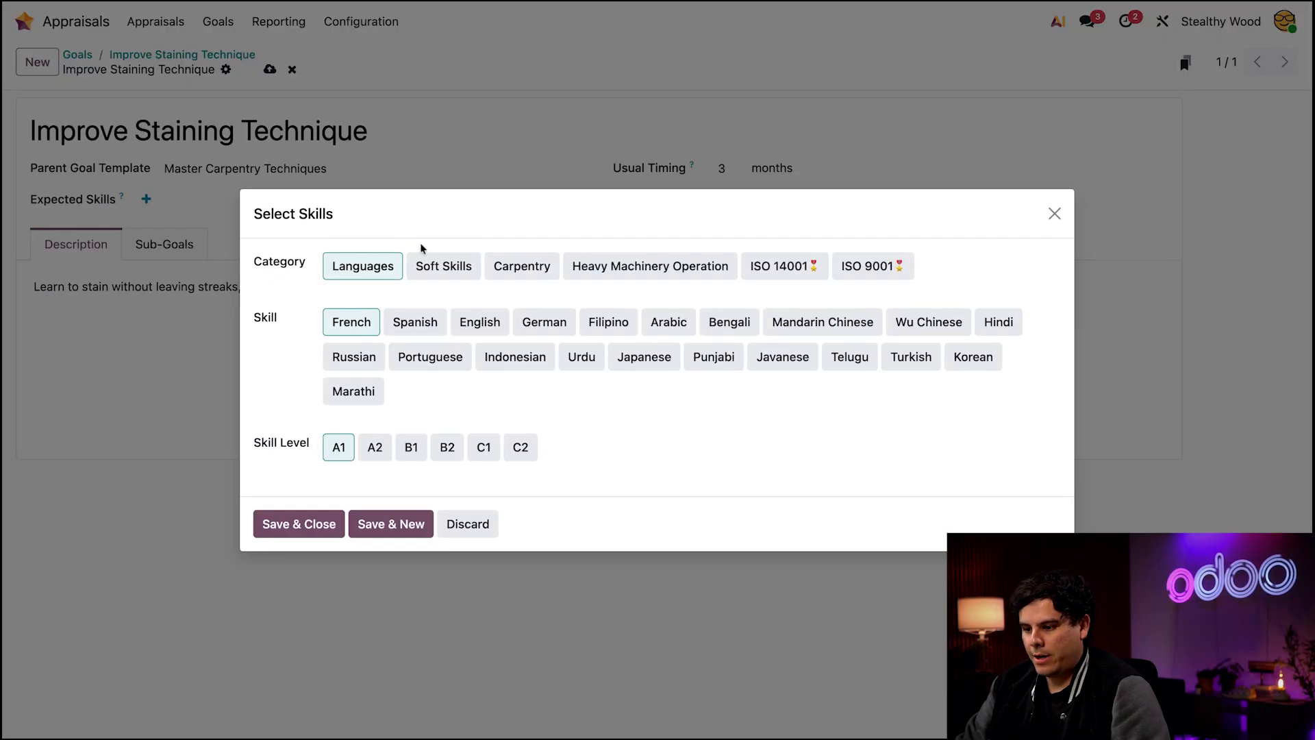
click(511, 274)
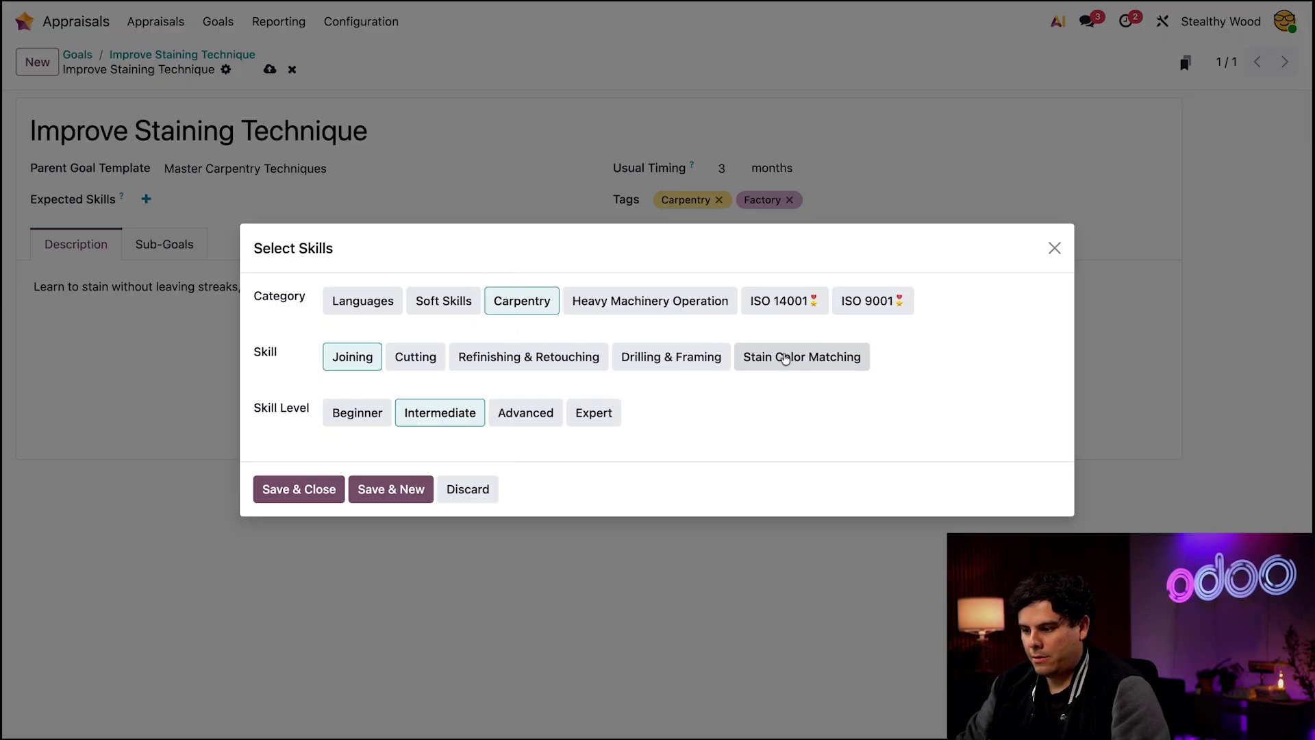
click(781, 356)
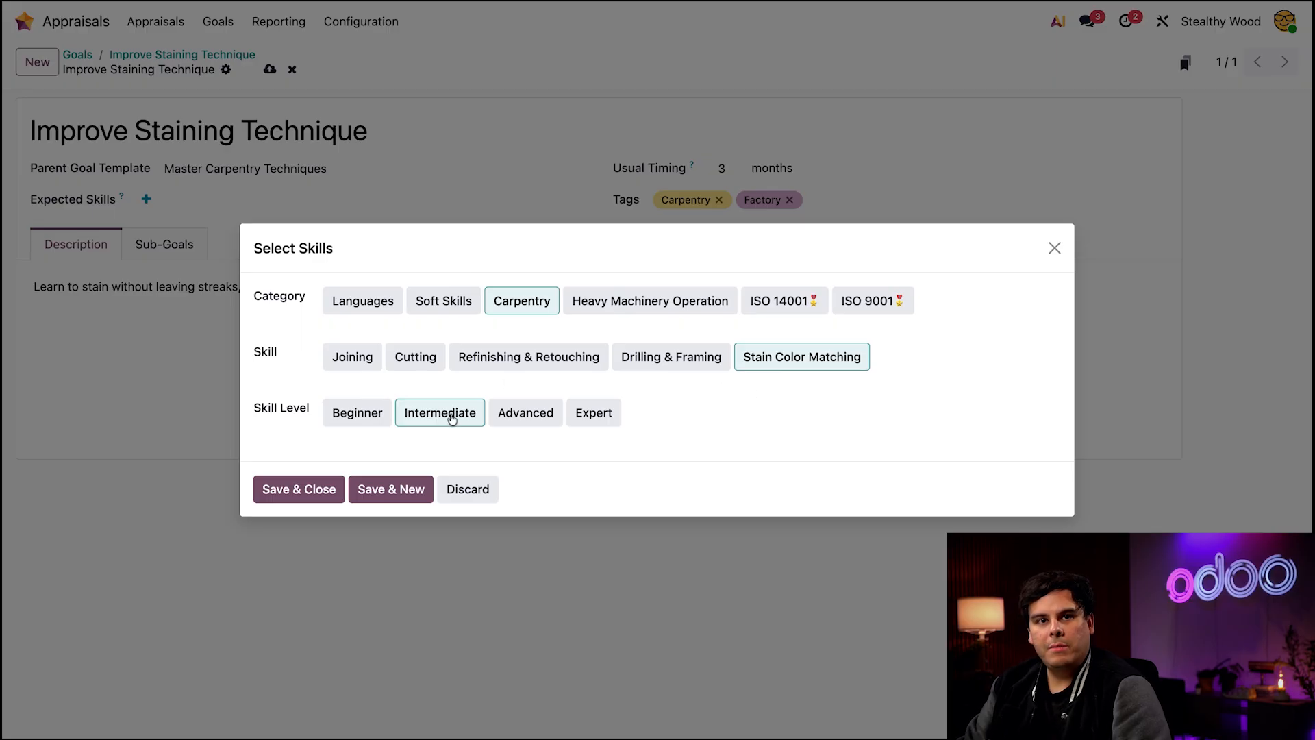
click(301, 489)
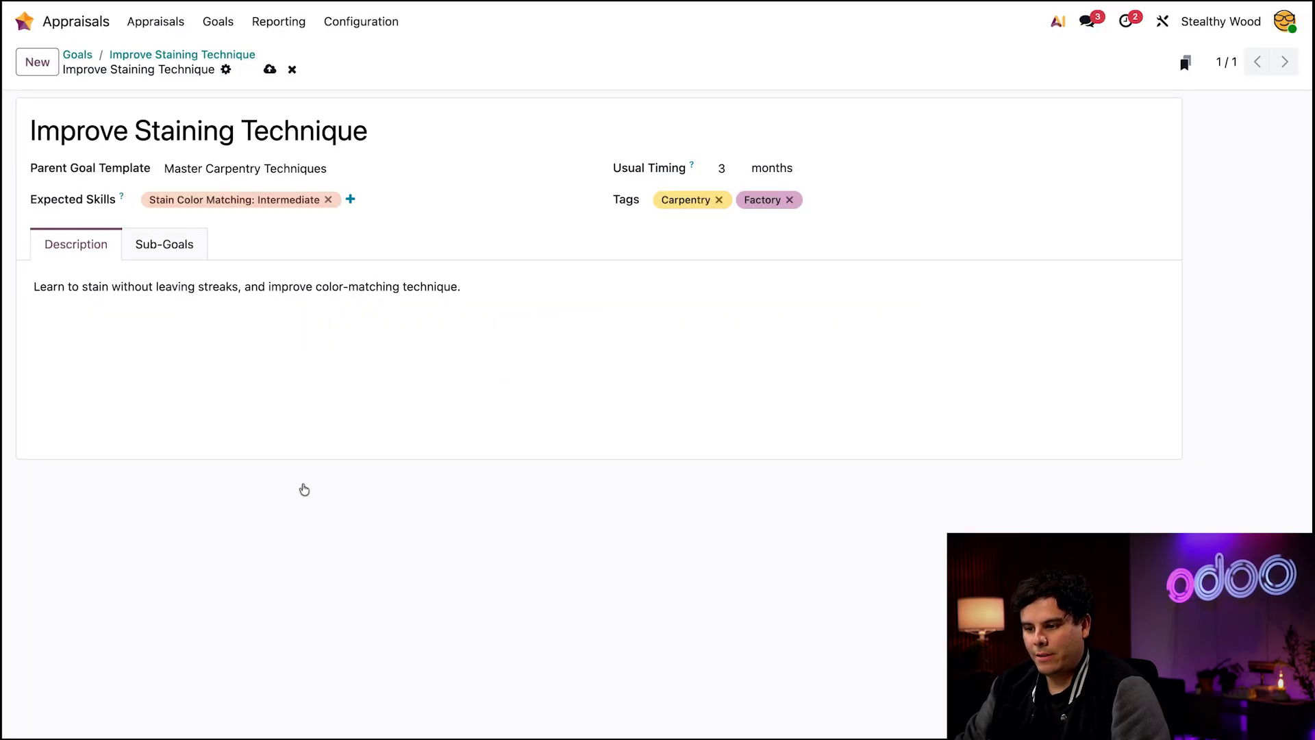